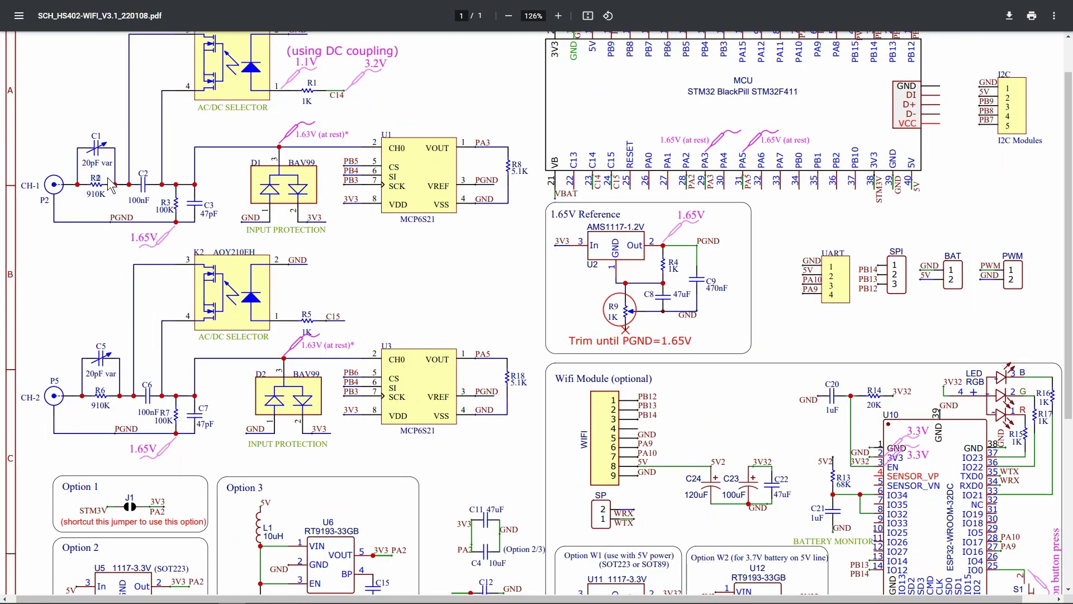
Step: Examine the CH-1 and CH-2 input stages and the K1 AC/DC selector in the HS402 schematic
{"action": "scroll", "coordinate": [102, 149], "scroll_direction": "up", "scroll_amount": 2}
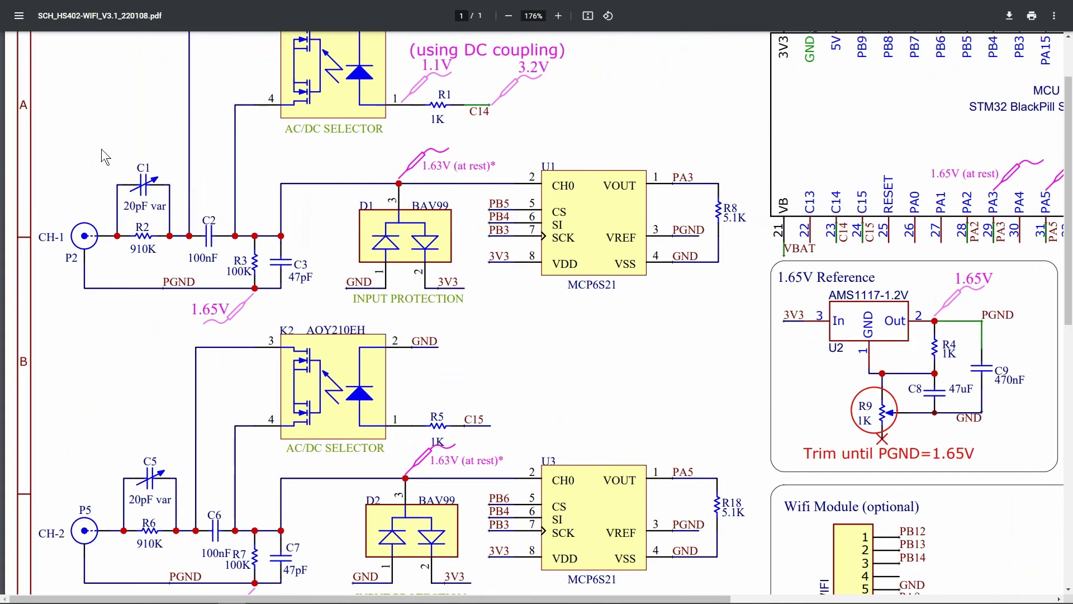
{"action": "scroll", "coordinate": [101, 149], "scroll_direction": "down", "scroll_amount": 2}
{"action": "scroll", "coordinate": [102, 172], "scroll_direction": "up", "scroll_amount": 1}
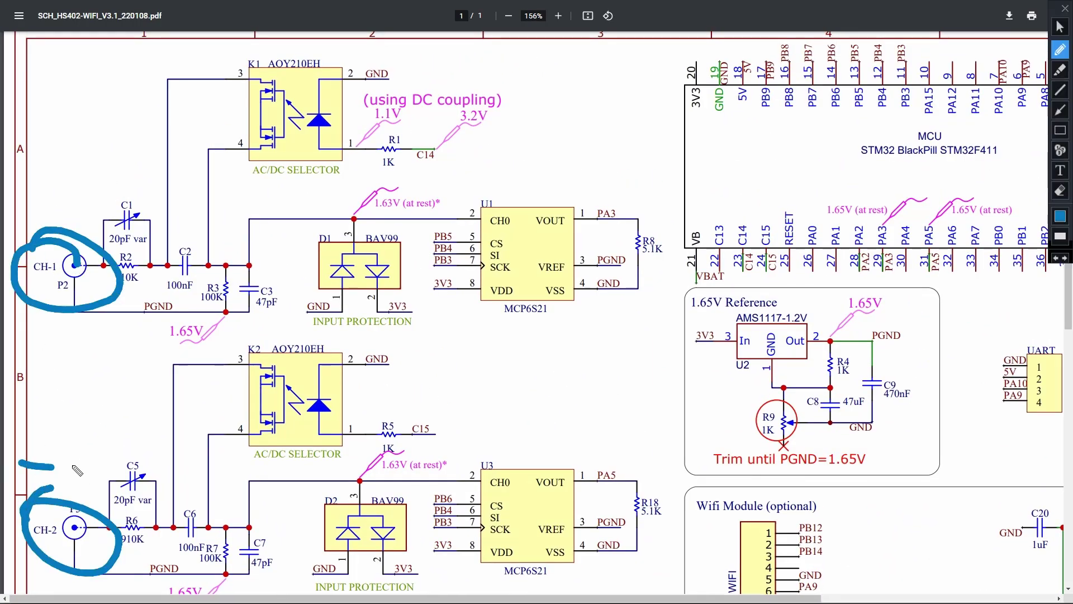
{"action": "key", "text": "Escape"}
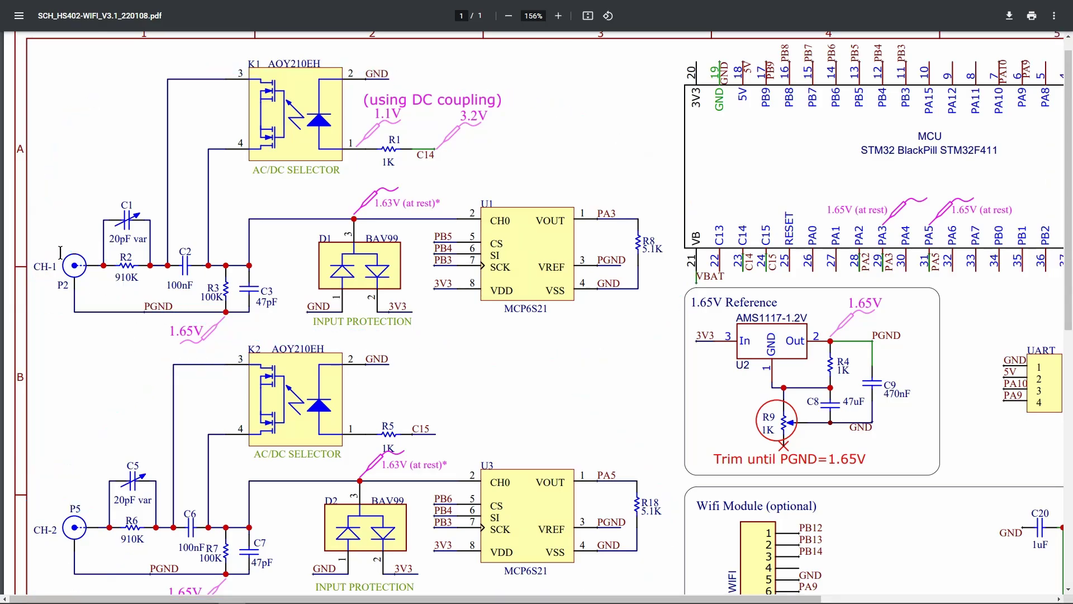
{"action": "scroll", "coordinate": [128, 258], "scroll_direction": "up", "scroll_amount": 6}
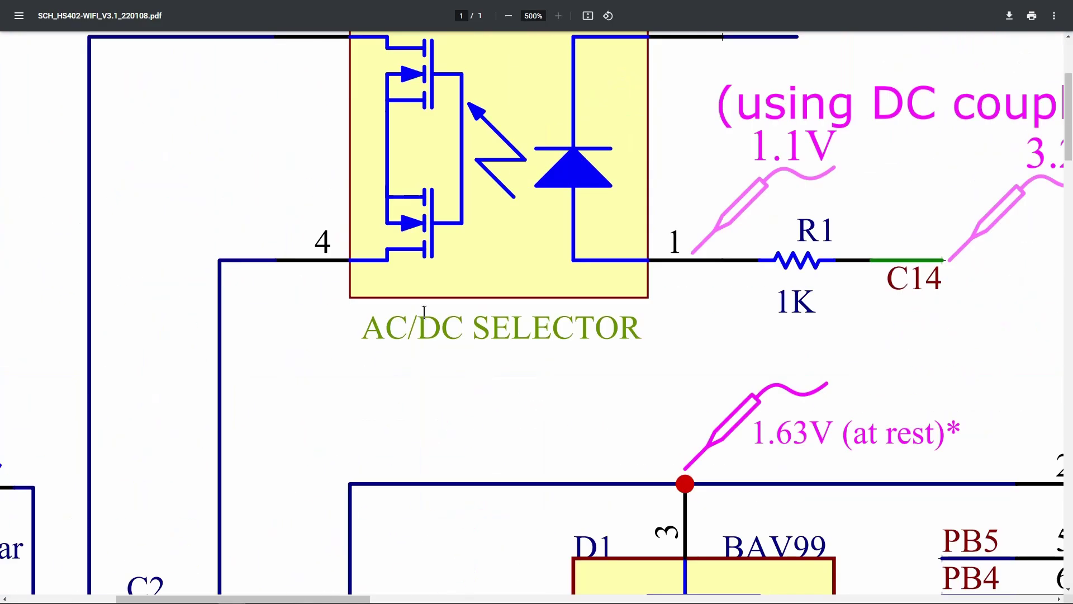
{"action": "scroll", "coordinate": [425, 313], "scroll_direction": "up", "scroll_amount": 3}
{"action": "scroll", "coordinate": [425, 313], "scroll_direction": "down", "scroll_amount": 1}
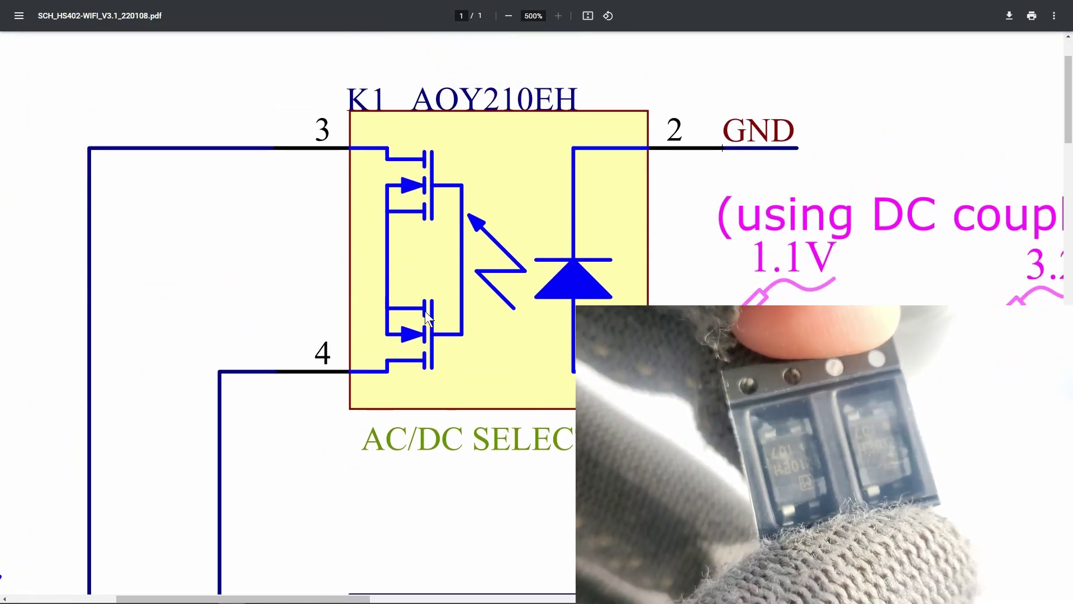
Step: Mark the signal path beside the K1 AC/DC selector and the paths through both diodes of D1 with freehand strokes
{"action": "key", "text": "ctrl+alt+g"}
{"action": "left_click_drag", "start_coordinate": [92, 407], "coordinate": [202, 279]}
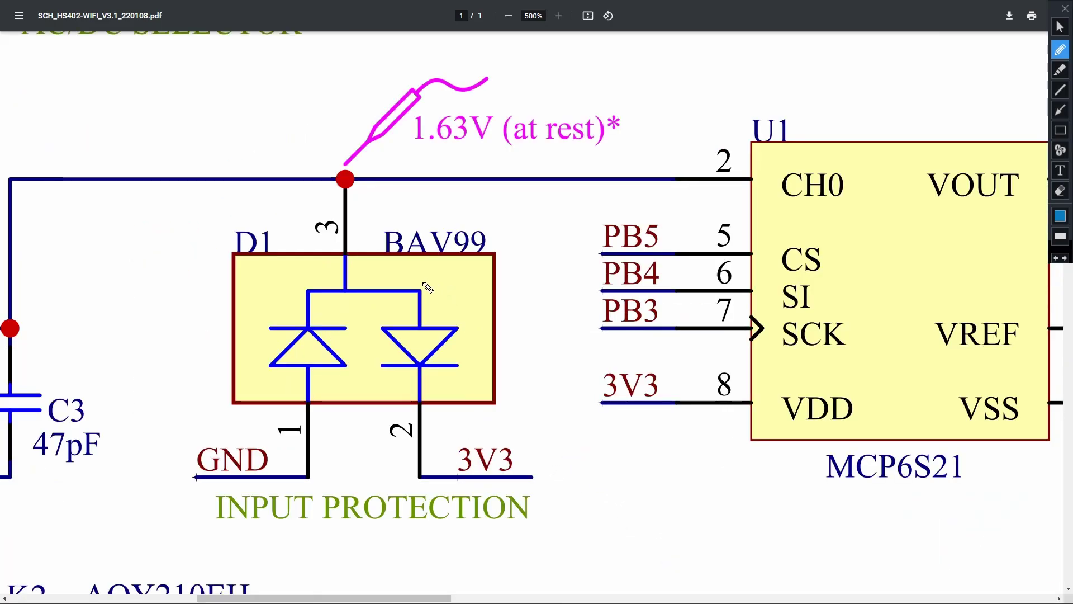
{"action": "left_click_drag", "start_coordinate": [425, 283], "coordinate": [477, 434]}
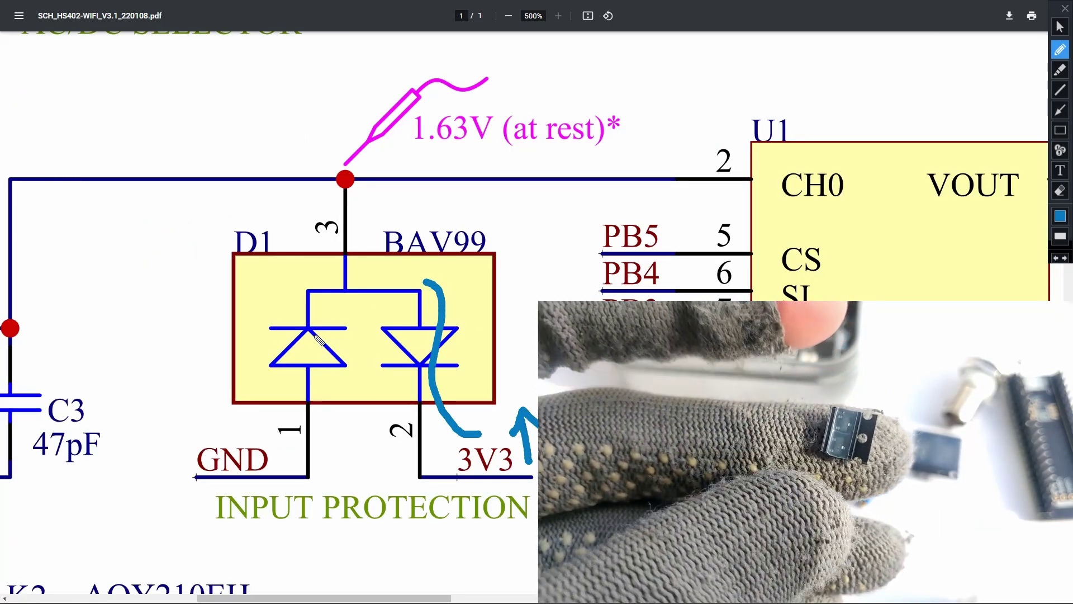
{"action": "left_click_drag", "start_coordinate": [294, 331], "coordinate": [244, 456]}
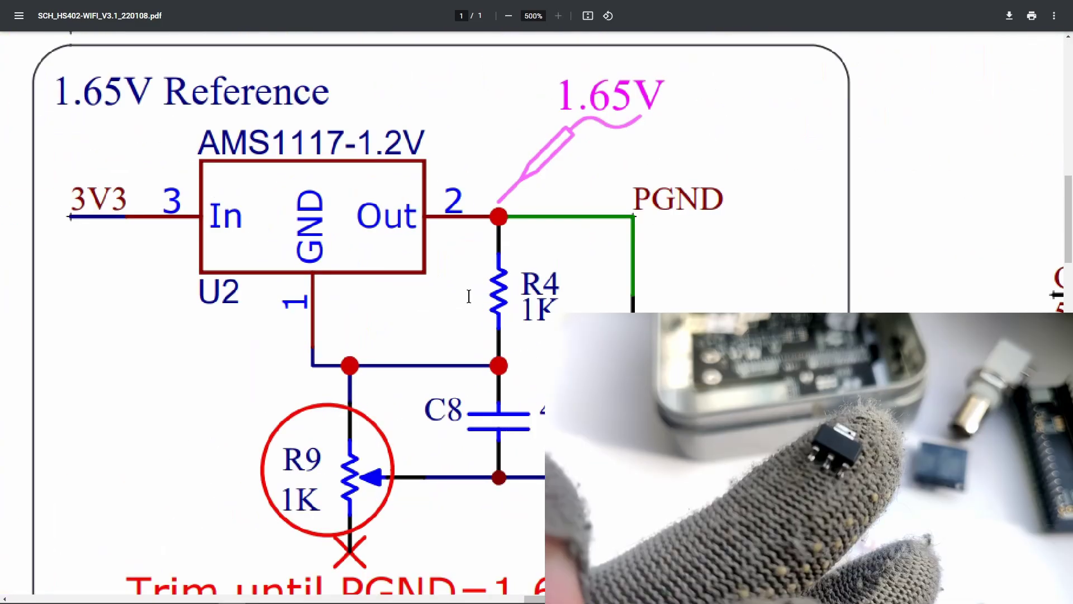
Step: Underline the AMS1117-1.2V label and the PGND net in the 1.65V Reference circuit and handwrite a note beside PGND, then clear the marks
{"action": "left_click_drag", "start_coordinate": [307, 138], "coordinate": [462, 144]}
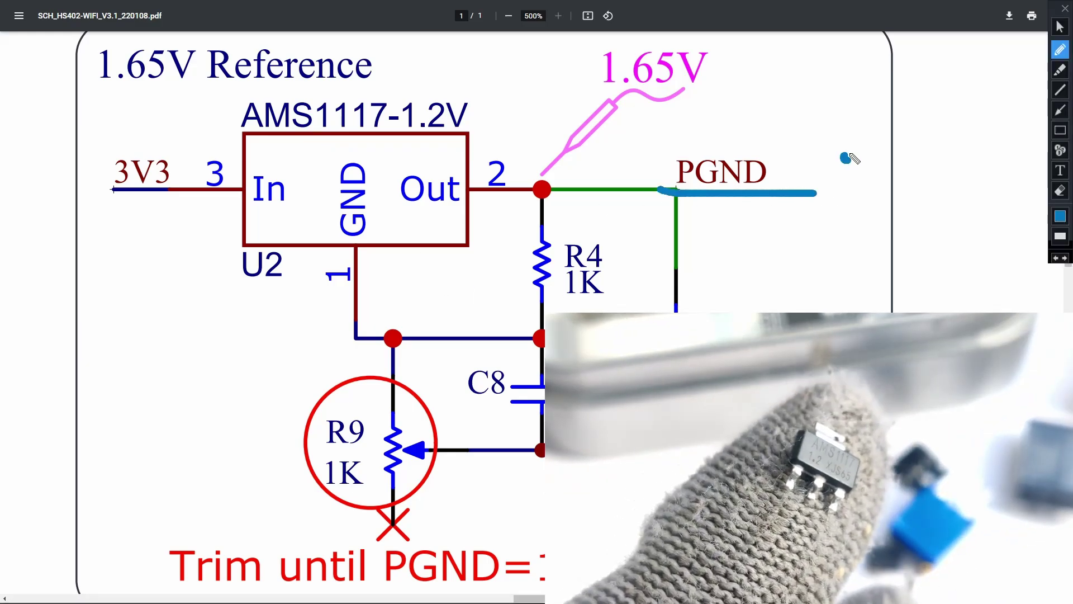
{"action": "left_click_drag", "start_coordinate": [865, 194], "coordinate": [872, 207]}
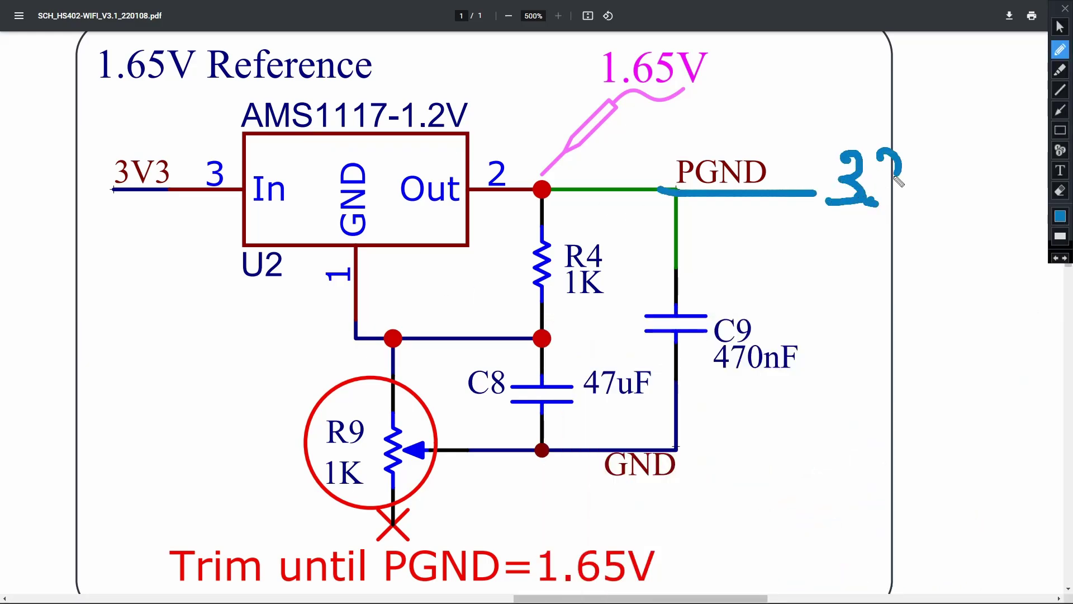
{"action": "scroll", "coordinate": [934, 288], "scroll_direction": "down", "scroll_amount": 5}
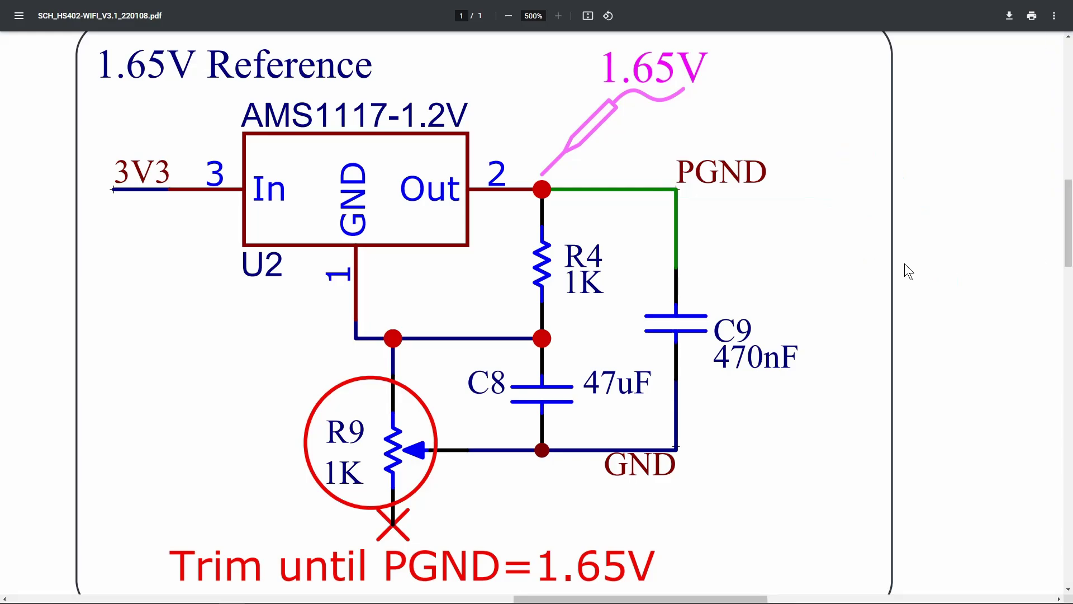
{"action": "scroll", "coordinate": [408, 376], "scroll_direction": "up", "scroll_amount": 3}
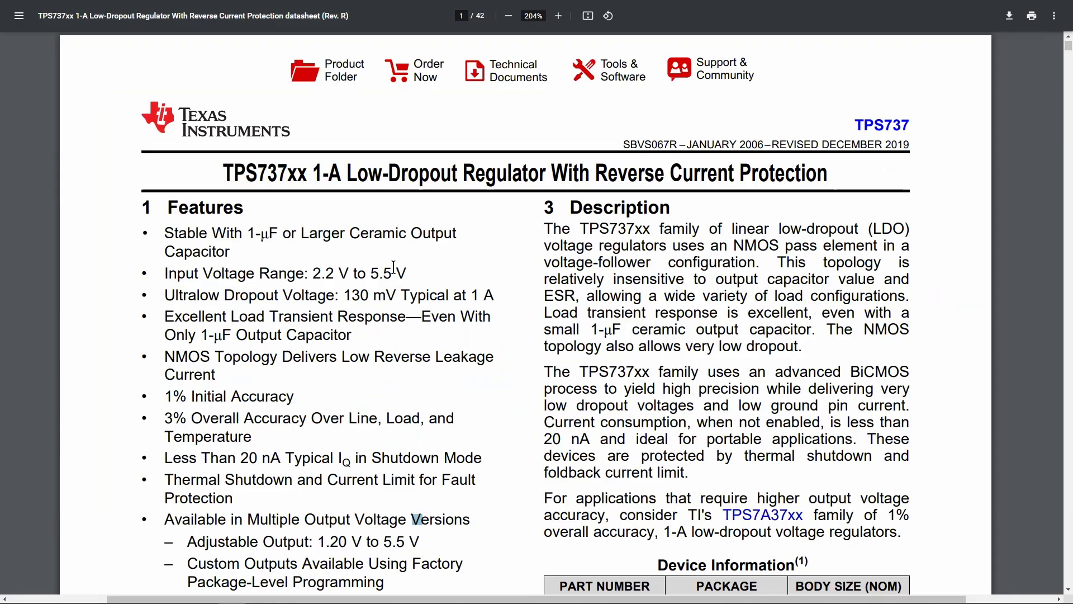
Step: Review the TPS737xx datasheet's SOT-223 pin configuration and the RT9193 regulator datasheet
{"action": "scroll", "coordinate": [393, 267], "scroll_direction": "down", "scroll_amount": 10}
{"action": "scroll", "coordinate": [390, 268], "scroll_direction": "up", "scroll_amount": 1}
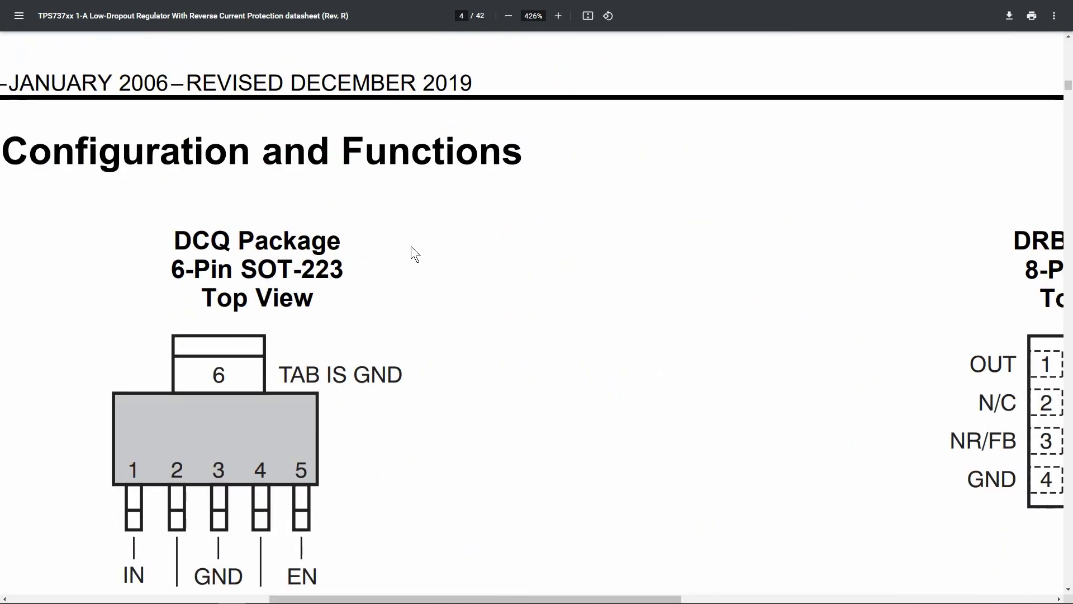
{"action": "scroll", "coordinate": [411, 246], "scroll_direction": "down", "scroll_amount": 2}
{"action": "scroll", "coordinate": [411, 246], "scroll_direction": "up", "scroll_amount": 2}
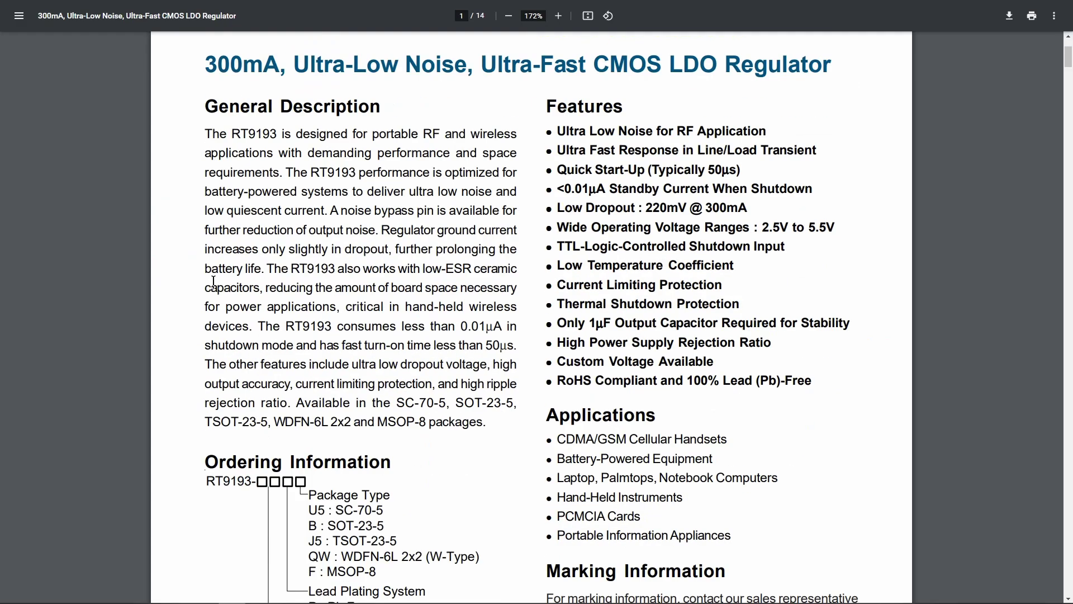
{"action": "scroll", "coordinate": [213, 282], "scroll_direction": "down", "scroll_amount": 7}
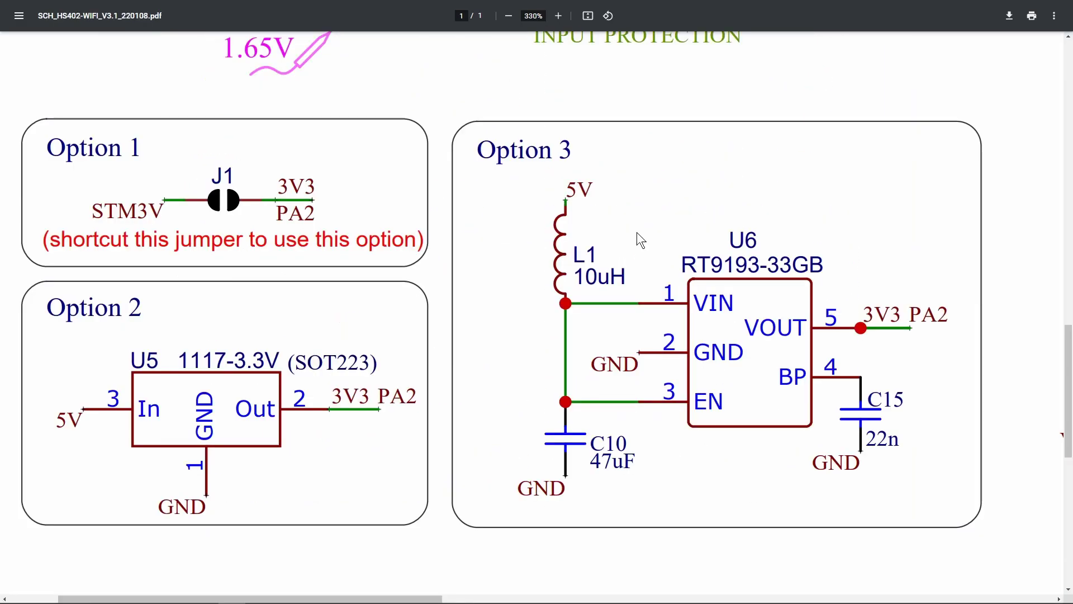
Step: Examine the Option 1, 2 and 3 power supply circuits and their notes in the schematic
{"action": "scroll", "coordinate": [636, 233], "scroll_direction": "down", "scroll_amount": 3}
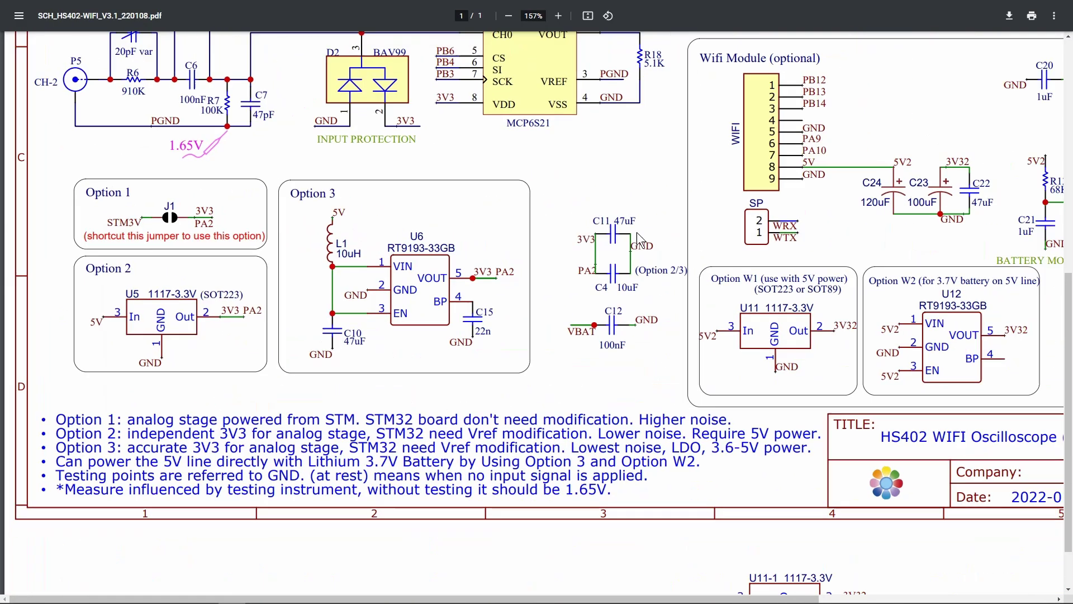
{"action": "scroll", "coordinate": [847, 431], "scroll_direction": "up", "scroll_amount": 4}
{"action": "scroll", "coordinate": [846, 431], "scroll_direction": "down", "scroll_amount": 3}
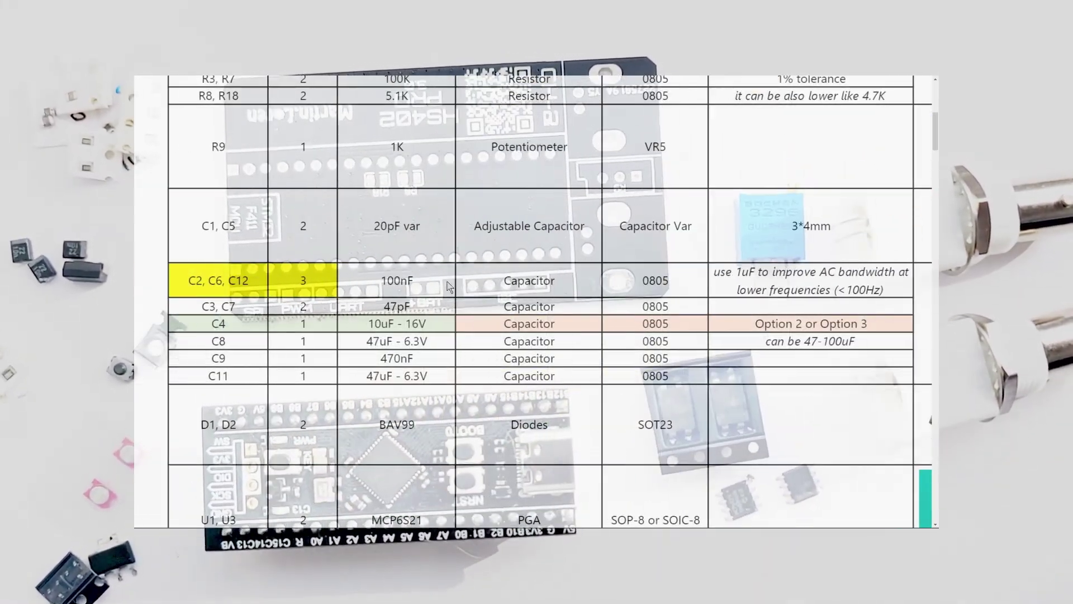
Step: Circle capacitors C8 and C11 in the parts list, underline their 47uF - 6.3V values, and look through the remaining parts
{"action": "left_click_drag", "start_coordinate": [241, 371], "coordinate": [218, 369]}
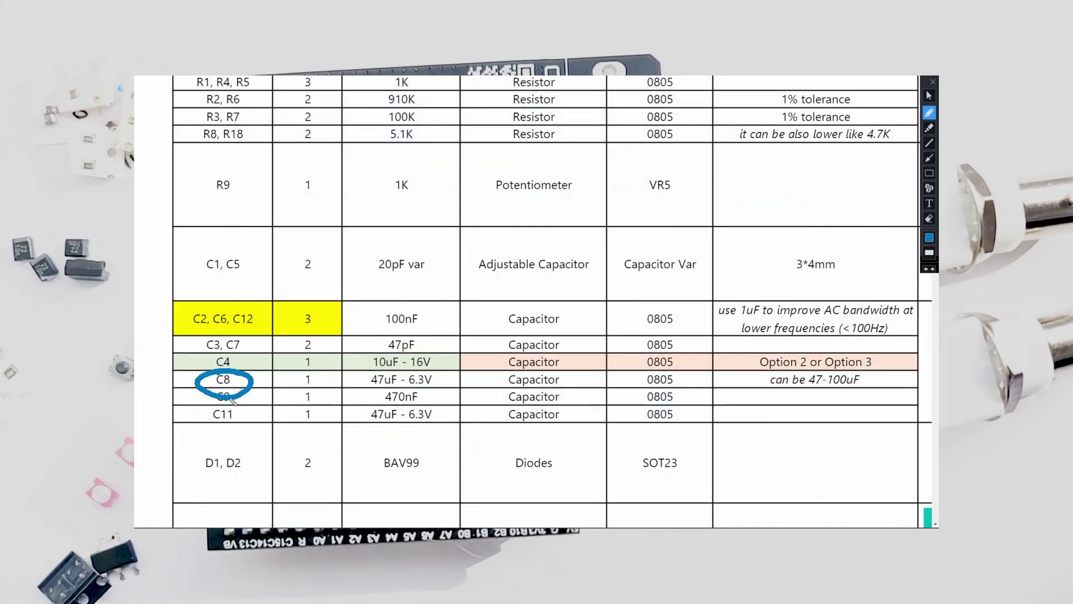
{"action": "left_click_drag", "start_coordinate": [243, 431], "coordinate": [240, 407]}
{"action": "left_click_drag", "start_coordinate": [355, 424], "coordinate": [429, 424]}
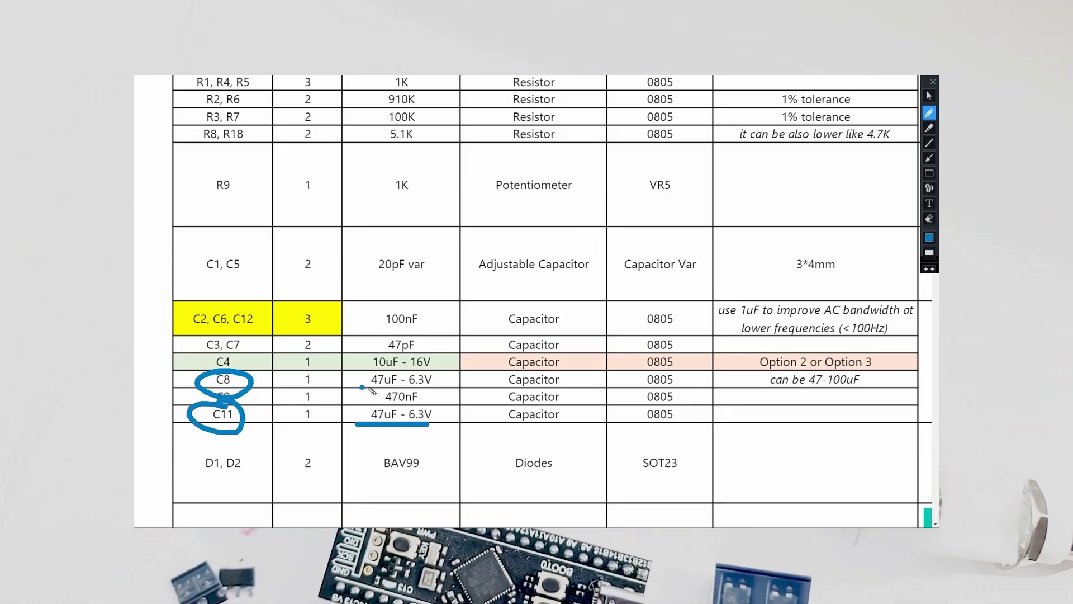
{"action": "left_click_drag", "start_coordinate": [360, 385], "coordinate": [474, 385]}
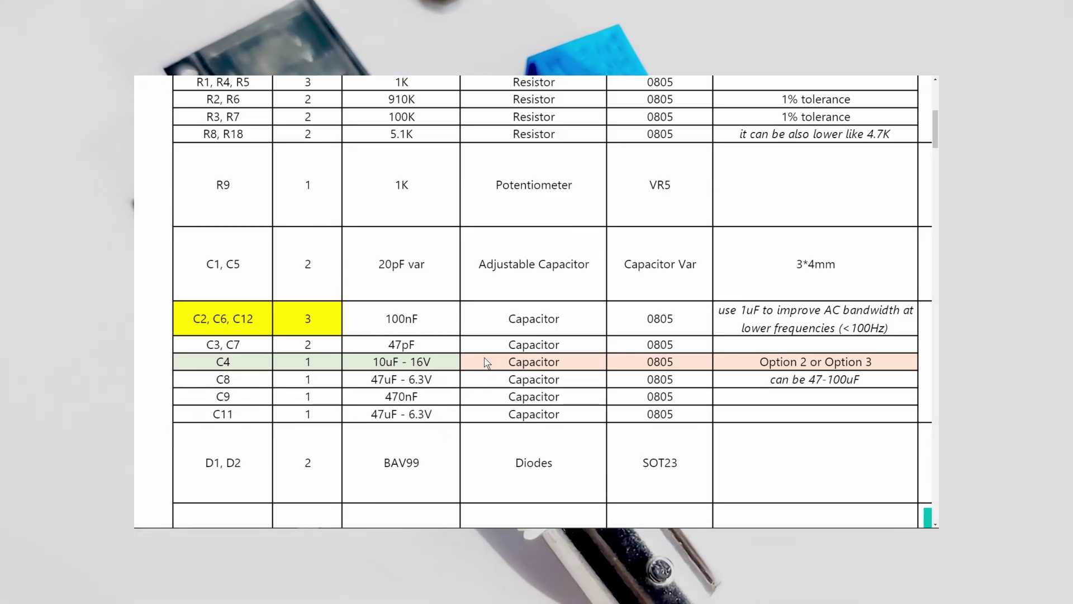
{"action": "scroll", "coordinate": [484, 357], "scroll_direction": "down", "scroll_amount": 3}
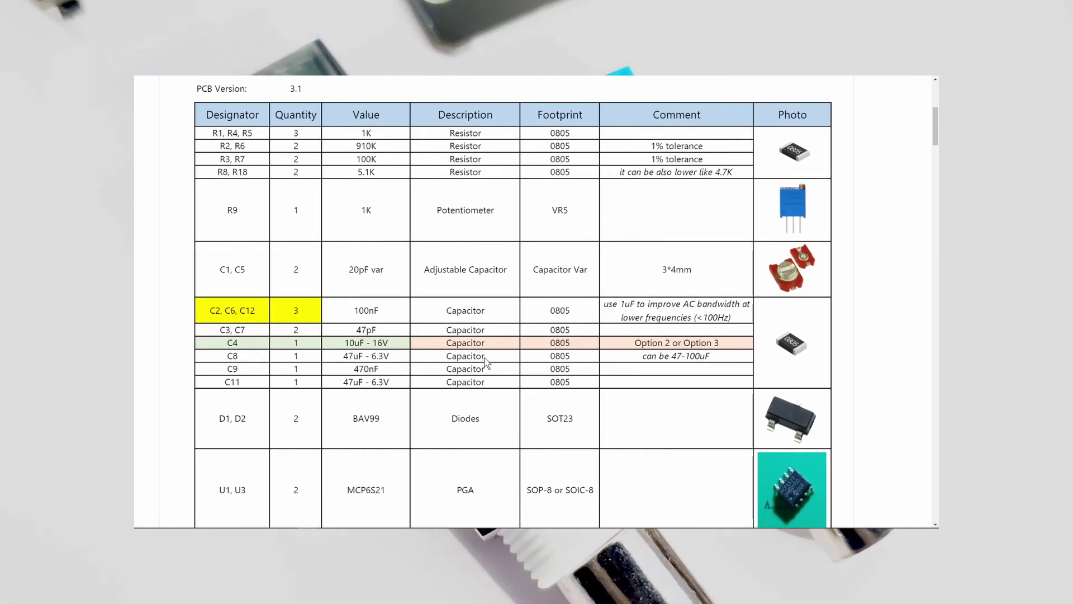
{"action": "scroll", "coordinate": [485, 358], "scroll_direction": "down", "scroll_amount": 4}
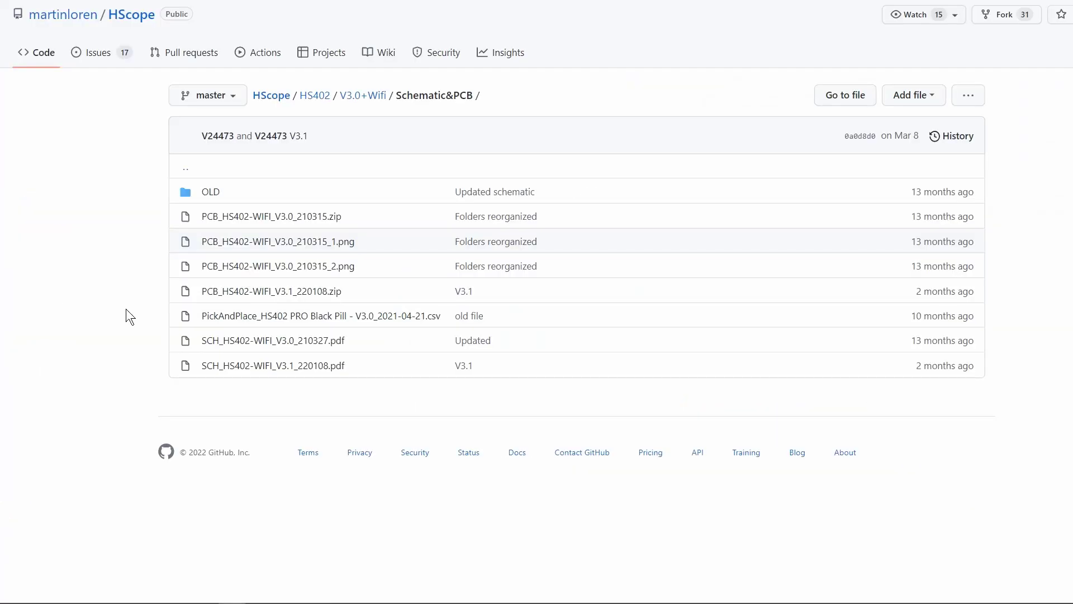
Step: Underline PCB_HS402-WIFI_V3.1_220108.zip in the repository and inspect the board's bottom and top sides in the Gerber viewer
{"action": "left_click_drag", "start_coordinate": [193, 298], "coordinate": [334, 299]}
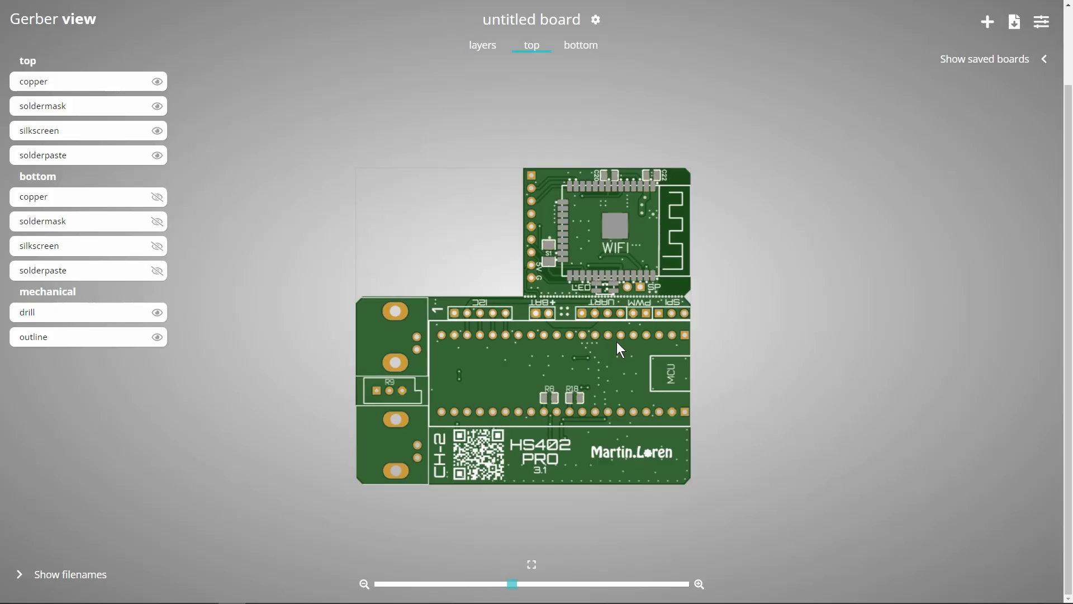
{"action": "scroll", "coordinate": [616, 341], "scroll_direction": "up", "scroll_amount": 3}
{"action": "left_click", "coordinate": [581, 50]}
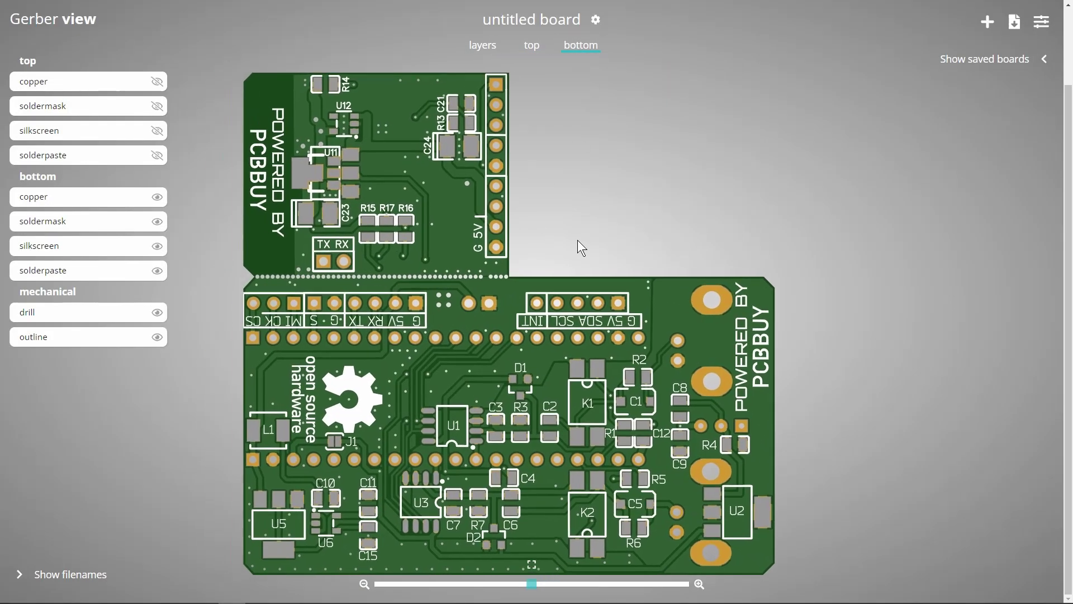
{"action": "left_click", "coordinate": [535, 51]}
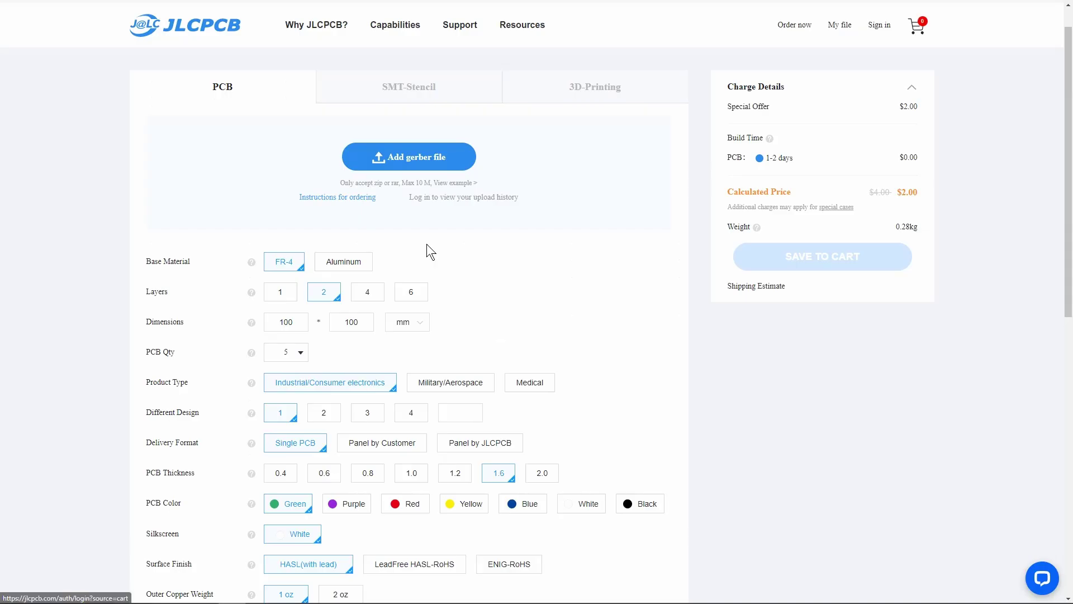
Step: Start adding a Gerber file to the JLCPCB board order
{"action": "left_click", "coordinate": [414, 165]}
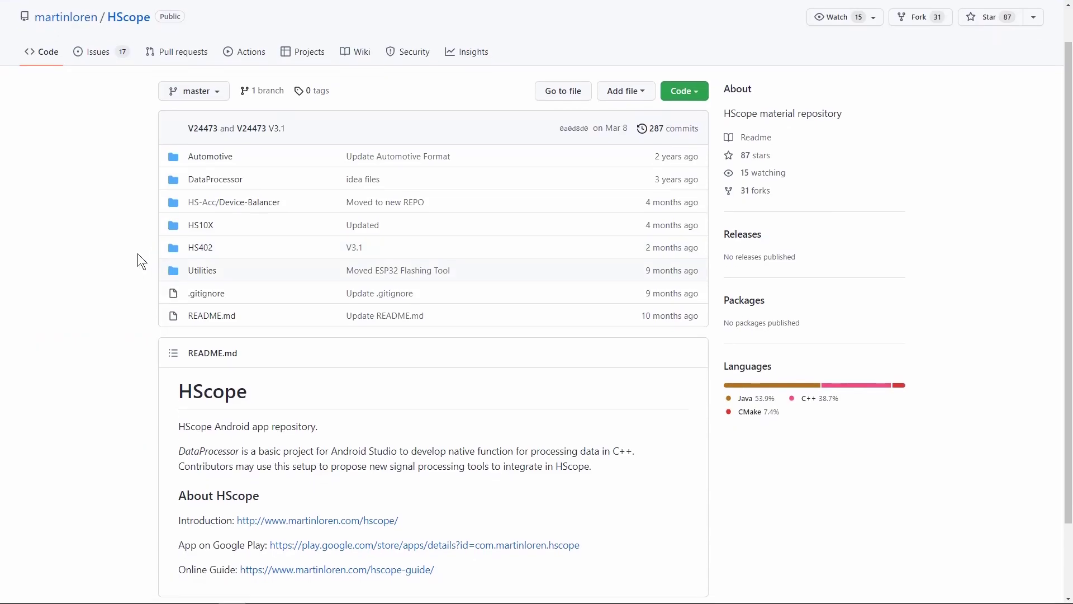
Step: Look through the HScope repository and circle HS402_V1.6_F401.bin in the HS402 Firmware folder
{"action": "scroll", "coordinate": [84, 327], "scroll_direction": "down", "scroll_amount": 2}
{"action": "scroll", "coordinate": [99, 323], "scroll_direction": "up", "scroll_amount": 1}
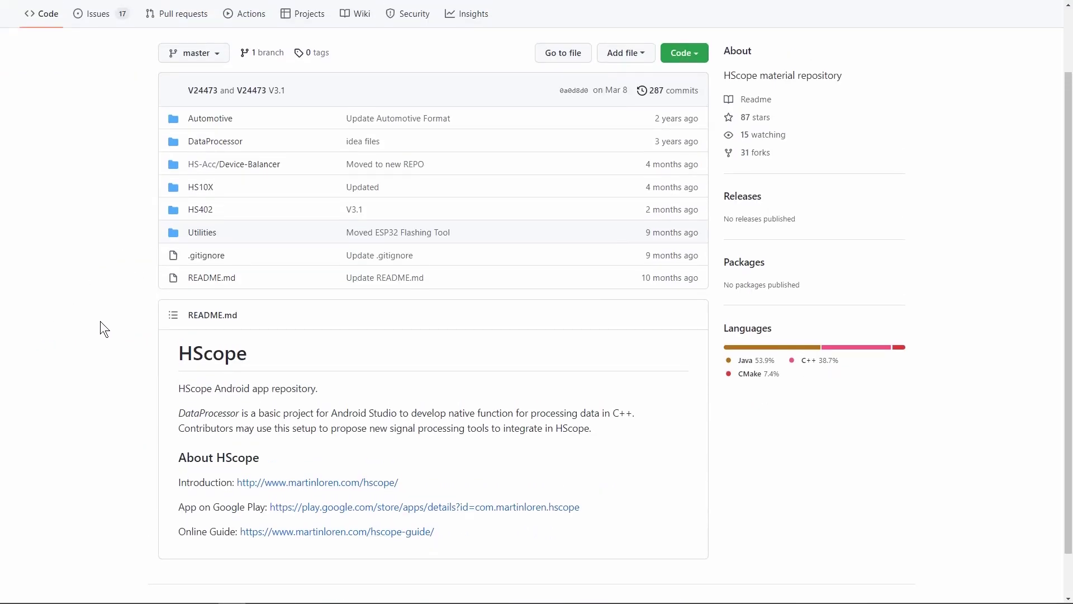
{"action": "scroll", "coordinate": [169, 216], "scroll_direction": "up", "scroll_amount": 5}
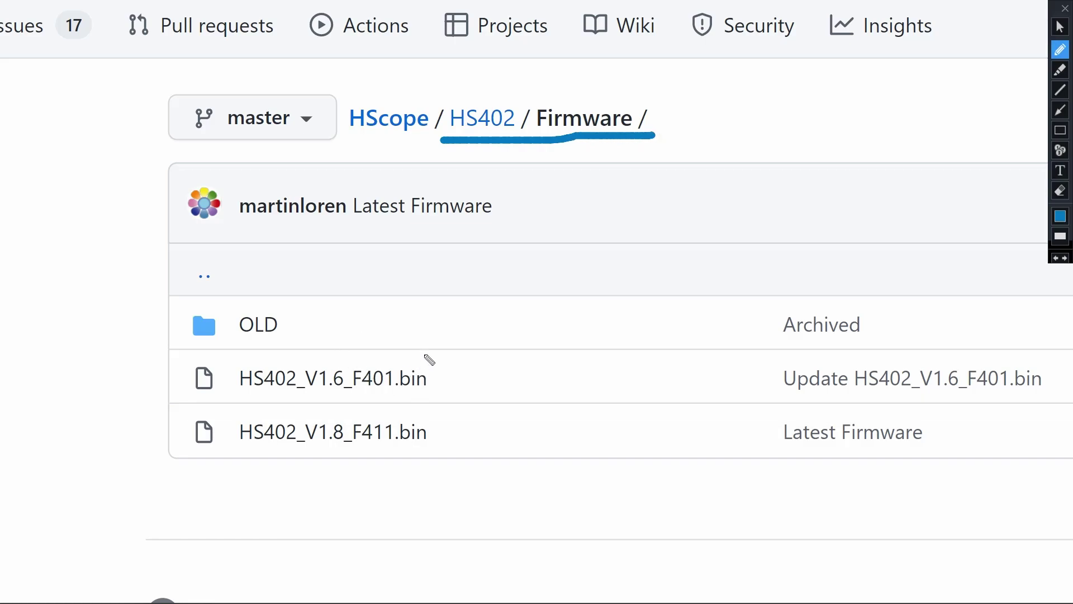
{"action": "left_click_drag", "start_coordinate": [425, 354], "coordinate": [363, 410]}
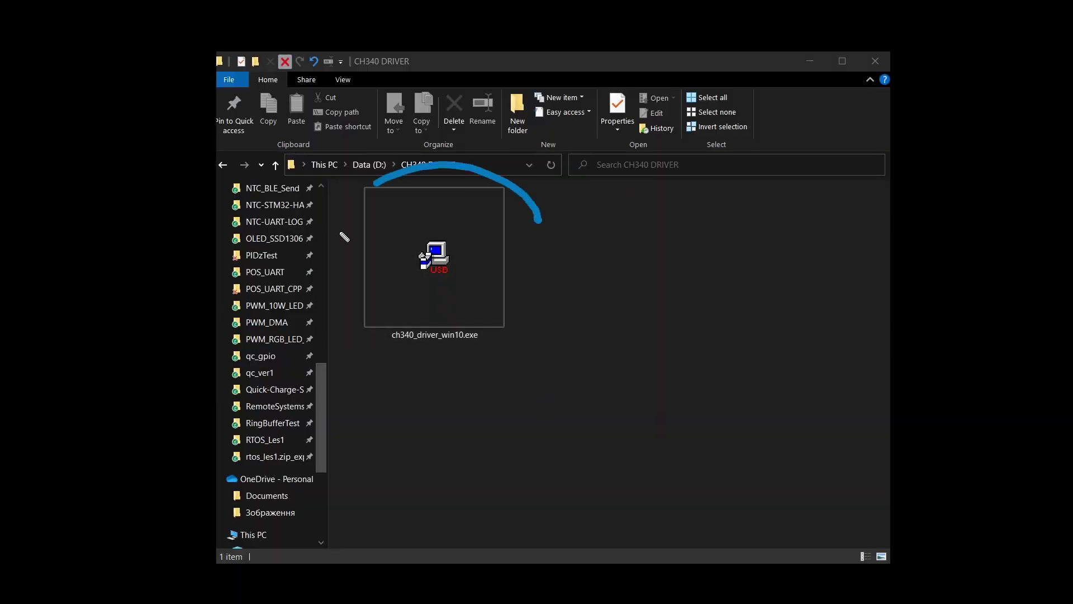
Step: Run ch340_driver_win10.exe and install the CH340 driver with CH341SER.INF selected
{"action": "double_click", "coordinate": [462, 314]}
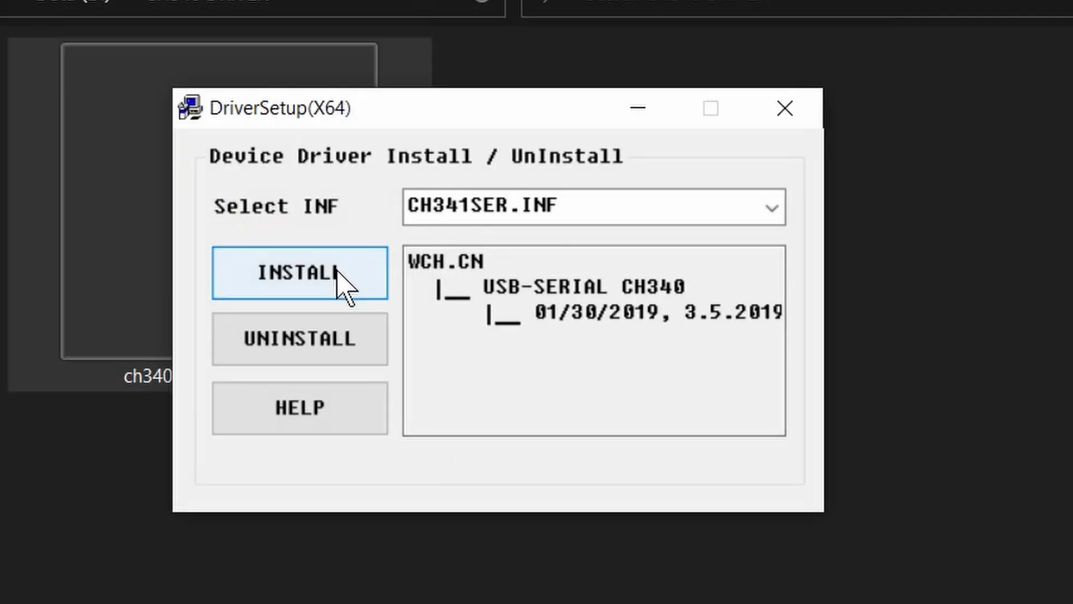
{"action": "left_click", "coordinate": [779, 201]}
{"action": "left_click", "coordinate": [783, 207]}
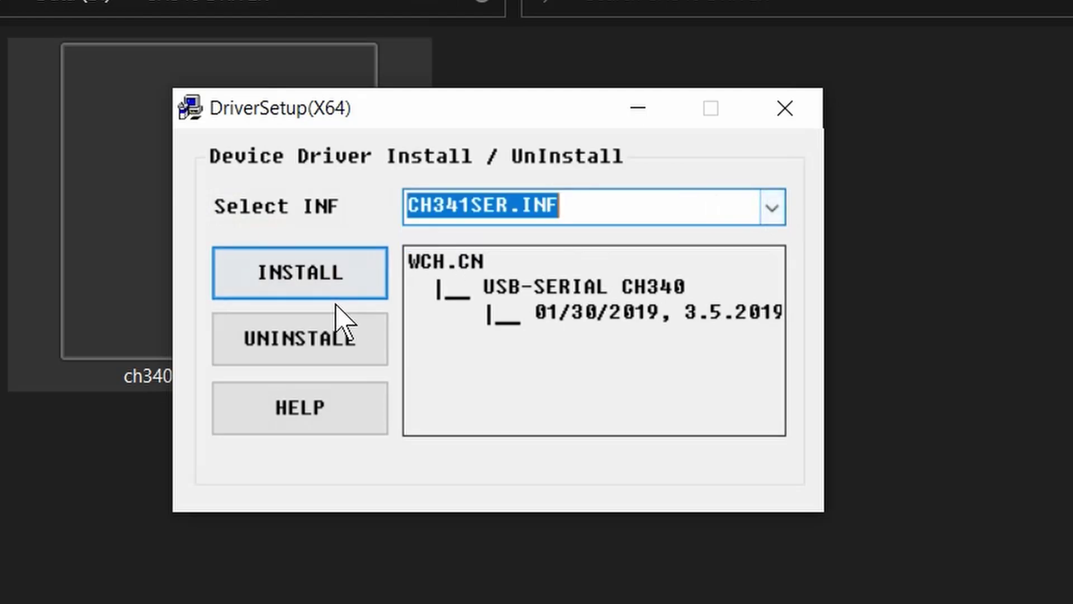
{"action": "left_click", "coordinate": [334, 284]}
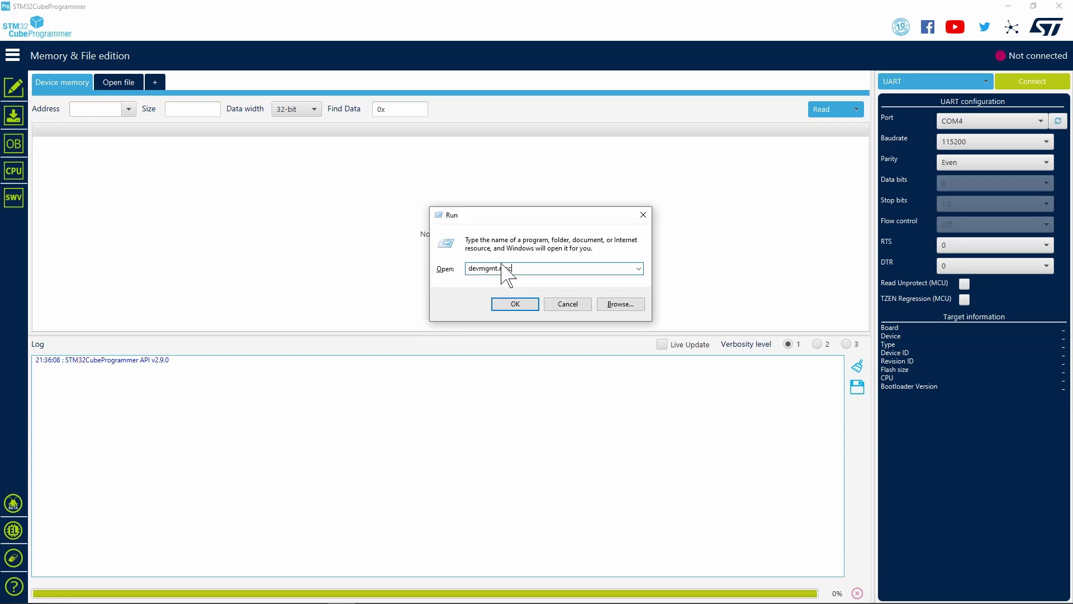
Step: Open Device Manager with devmgmt.msc, maximize it and expand Ports (COM & LPT) to check the serial port
{"action": "left_click", "coordinate": [514, 303]}
{"action": "double_click", "coordinate": [334, 6]}
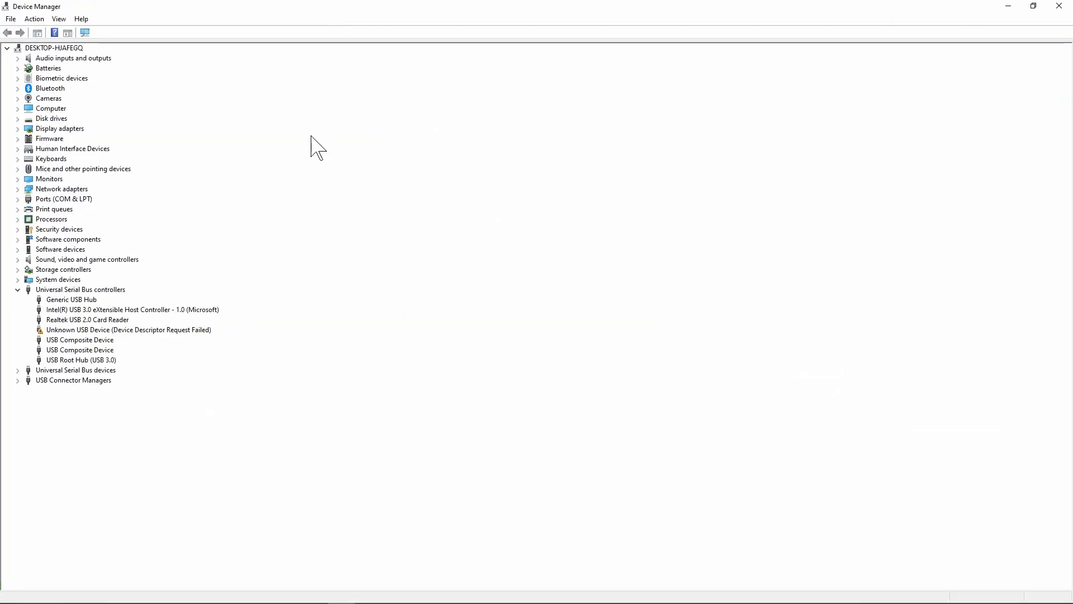
{"action": "double_click", "coordinate": [31, 199]}
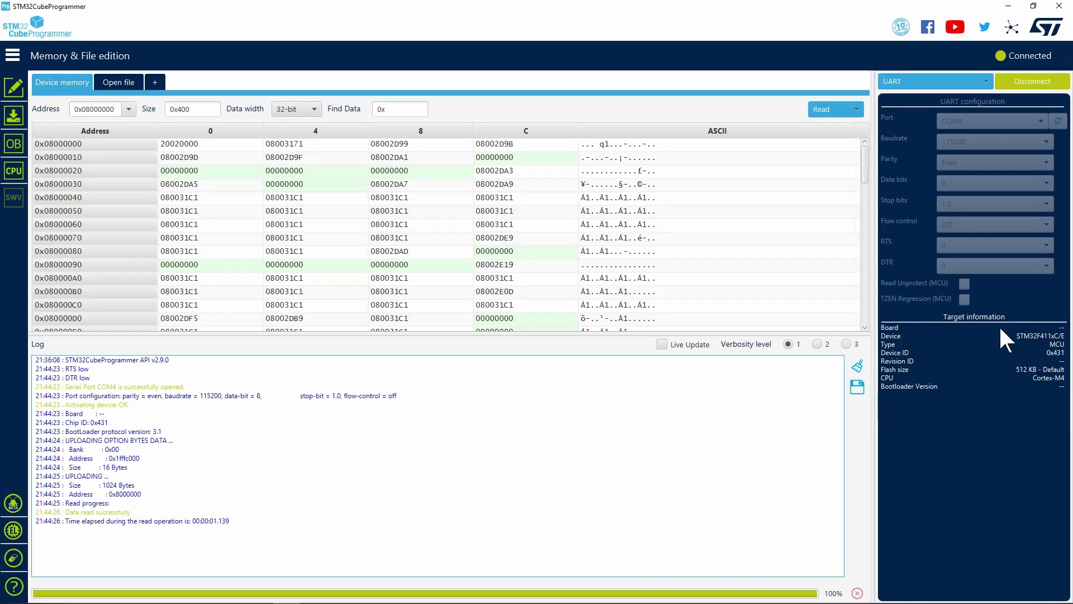
{"action": "mouse_move", "coordinate": [868, 168]}
{"action": "left_mouse_down"}
{"action": "mouse_move", "coordinate": [879, 240]}
{"action": "mouse_move", "coordinate": [869, 146]}
{"action": "left_mouse_up"}
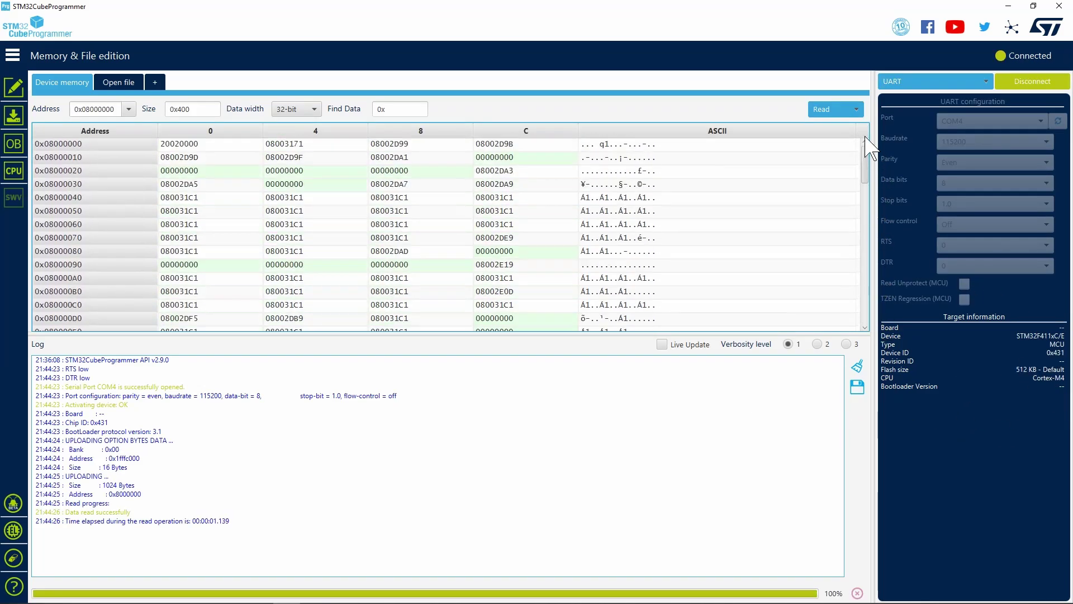
Step: Open the firmware file HS402_V1.8_F411.bin and download it to the STM32 over the UART connection
{"action": "left_click", "coordinate": [119, 84]}
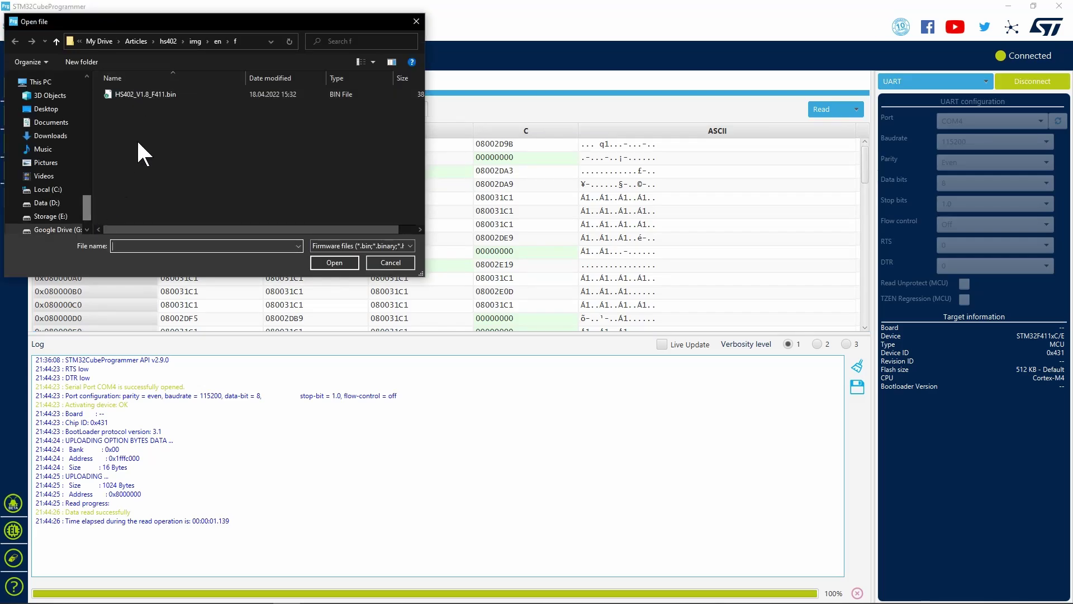
{"action": "left_click", "coordinate": [334, 263]}
{"action": "left_click", "coordinate": [831, 110]}
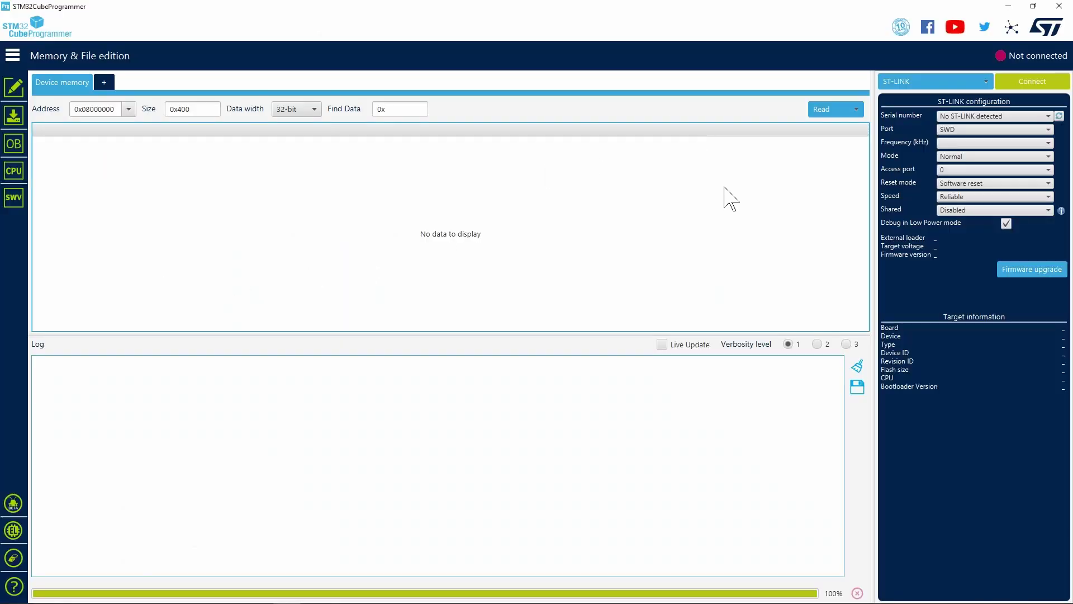
Step: Change the connection type to USB, refresh the port so USB1 is selected, and connect to the device
{"action": "left_click", "coordinate": [907, 126]}
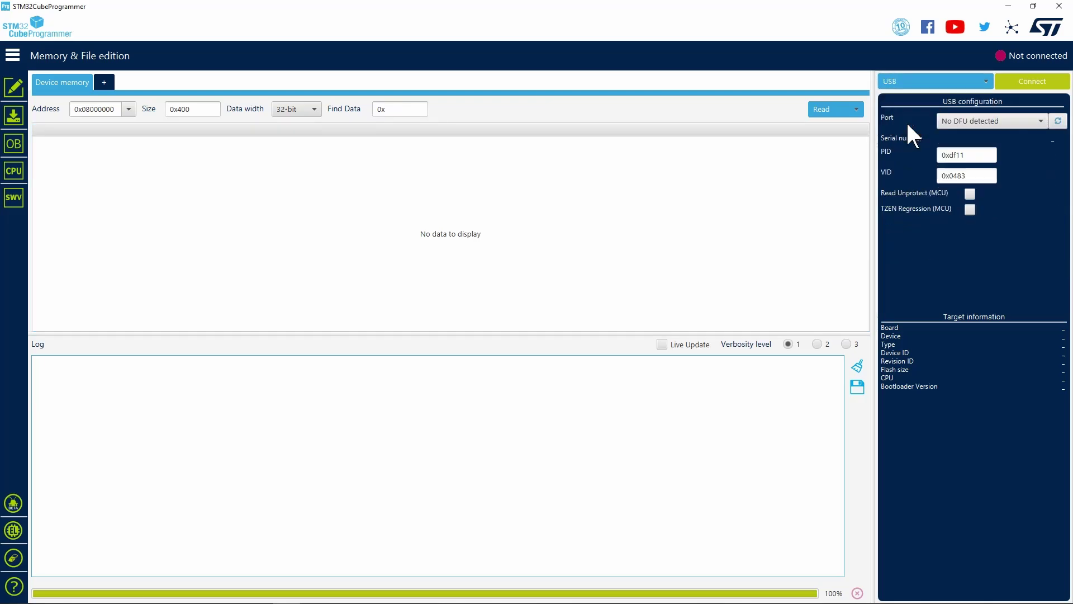
{"action": "left_click", "coordinate": [1041, 121]}
{"action": "left_click", "coordinate": [1041, 123]}
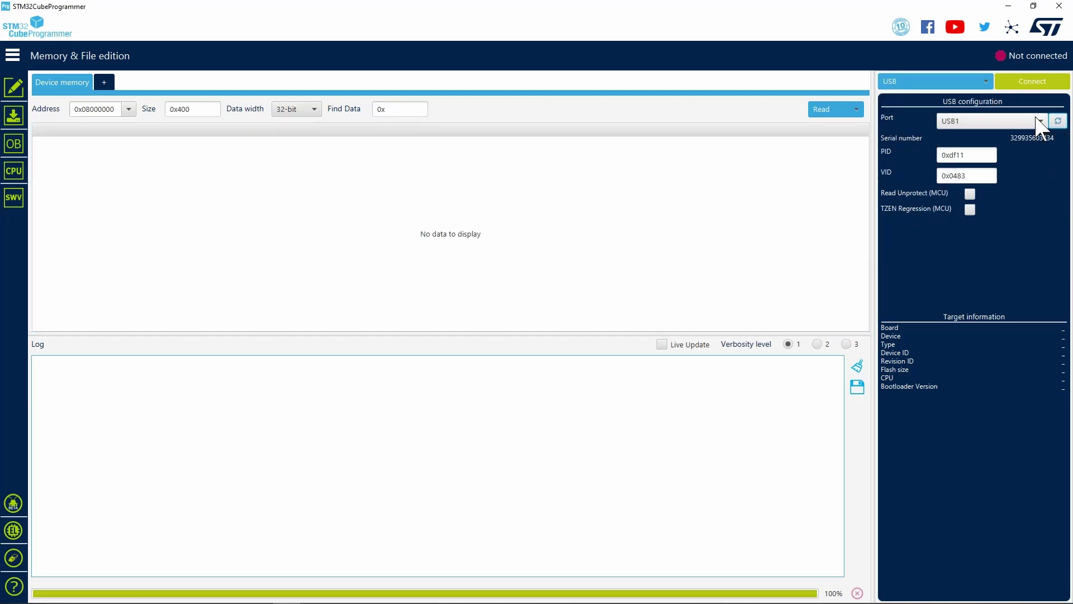
{"action": "left_click", "coordinate": [1038, 82]}
Step: Load HS402_V1.8_F411.bin from the firmware folder and download it to the device over USB
{"action": "left_click", "coordinate": [104, 82]}
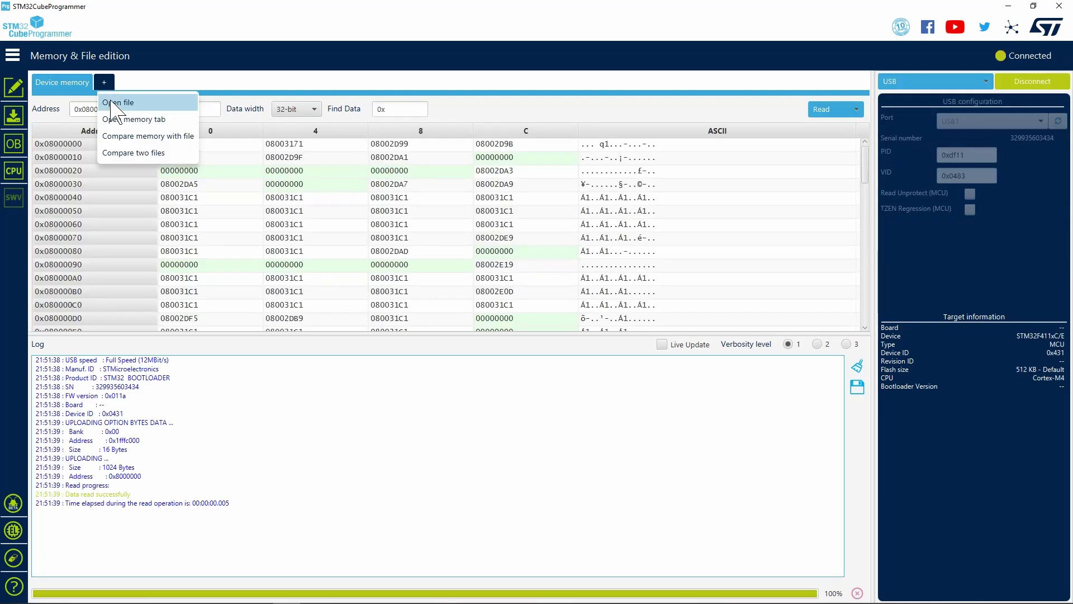
{"action": "left_click", "coordinate": [112, 101]}
{"action": "double_click", "coordinate": [202, 95]}
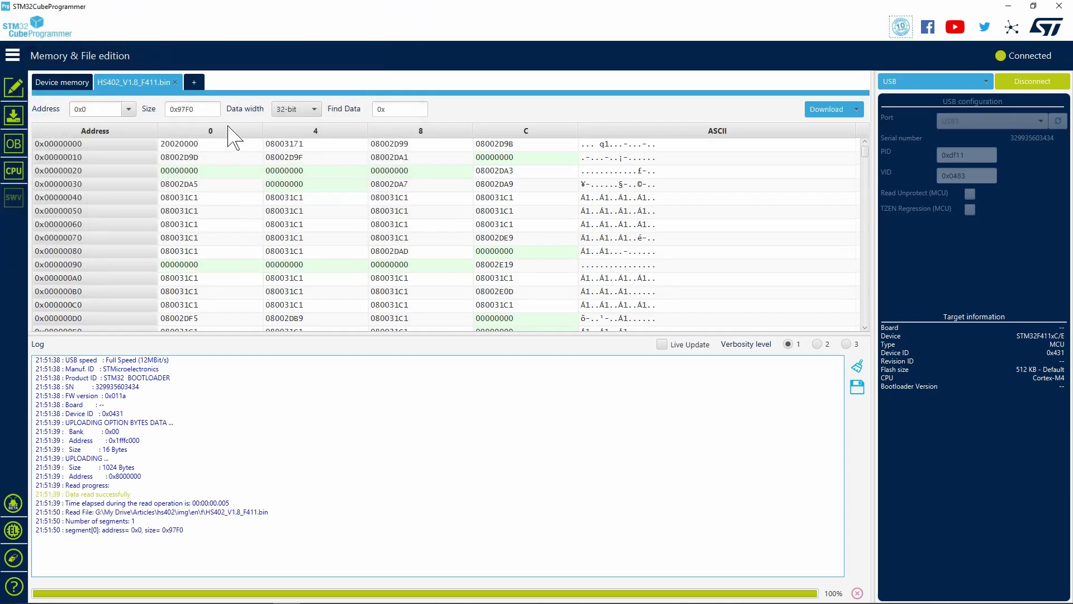
{"action": "left_click", "coordinate": [829, 111]}
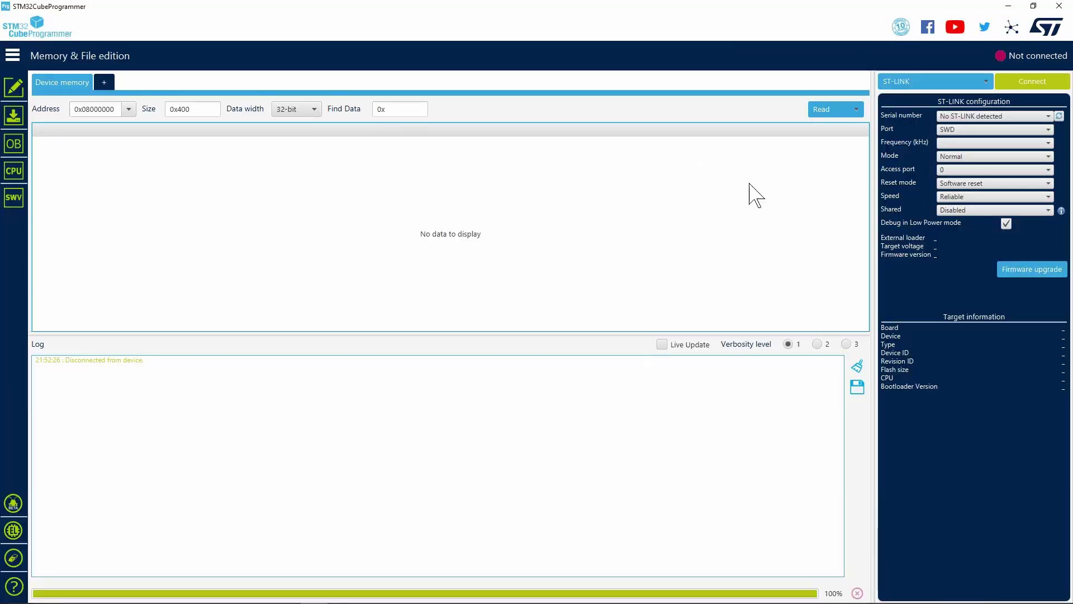
Step: Select the detected ST-LINK probe, connect over SWD at 4000 kHz, and open the firmware file
{"action": "left_click", "coordinate": [1050, 114]}
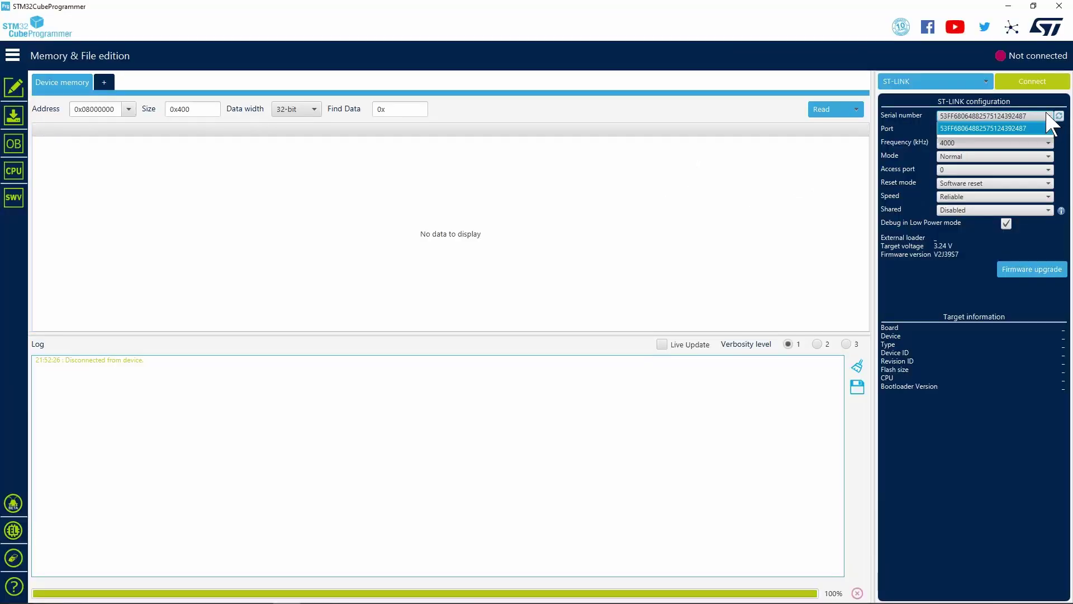
{"action": "left_click", "coordinate": [1044, 115]}
{"action": "left_click", "coordinate": [1033, 81]}
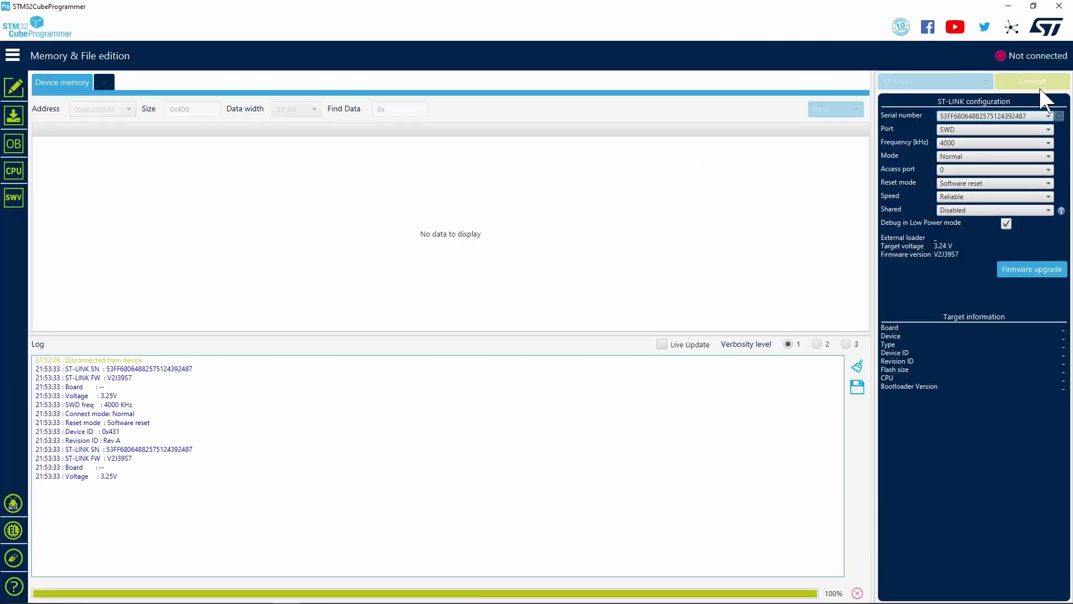
{"action": "left_click", "coordinate": [104, 82]}
{"action": "double_click", "coordinate": [167, 96]}
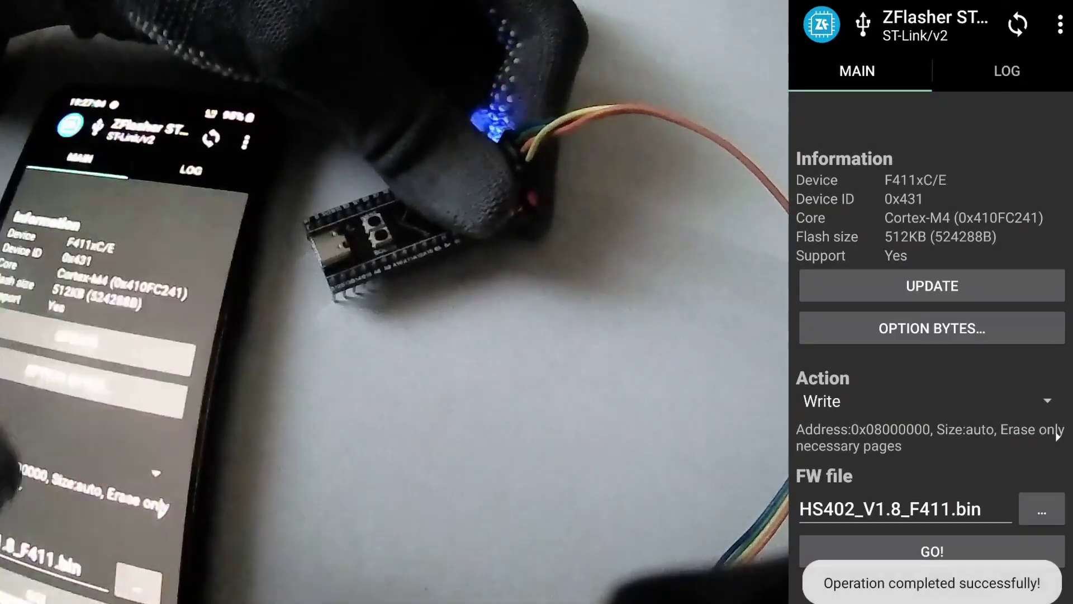
Step: In ZFlasher STM32 on the phone, set the action to Write, choose HS402_V1.8_F411.bin and flash it through ST-Link/v2
{"action": "left_click", "coordinate": [1047, 400]}
{"action": "left_click", "coordinate": [822, 409]}
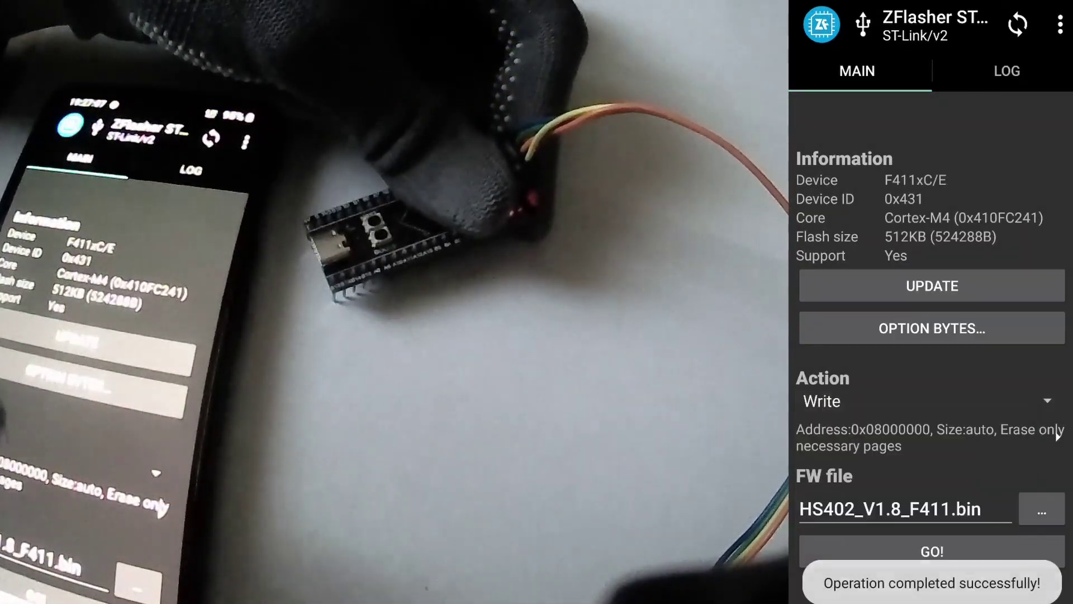
{"action": "left_click", "coordinate": [1042, 511]}
{"action": "left_click", "coordinate": [867, 469]}
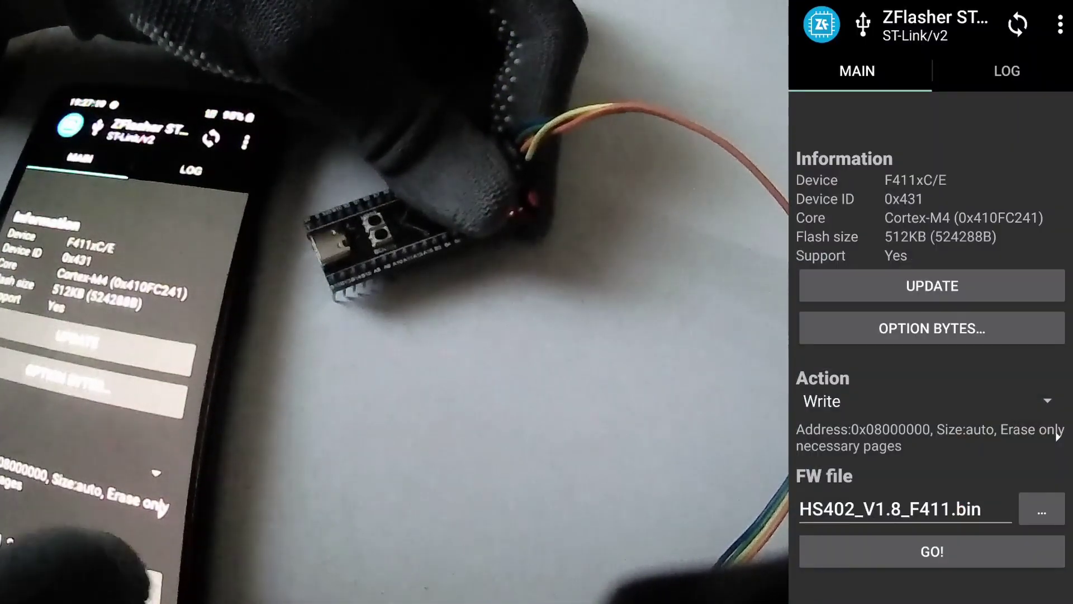
{"action": "left_click", "coordinate": [932, 551]}
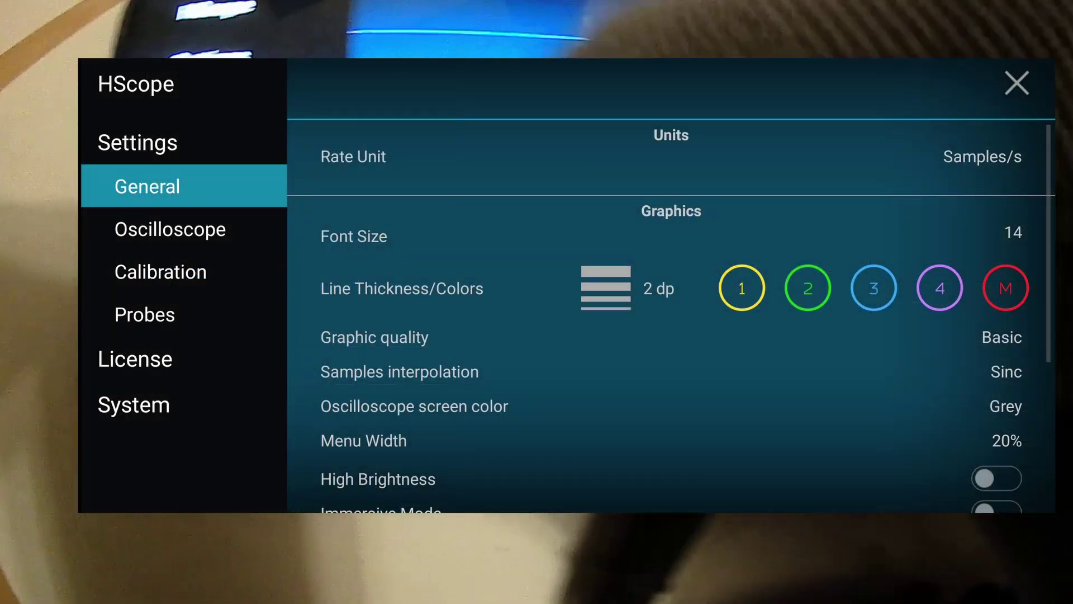
Step: In HScope, open the calibration settings and start the zero-level calibration
{"action": "left_click", "coordinate": [160, 271]}
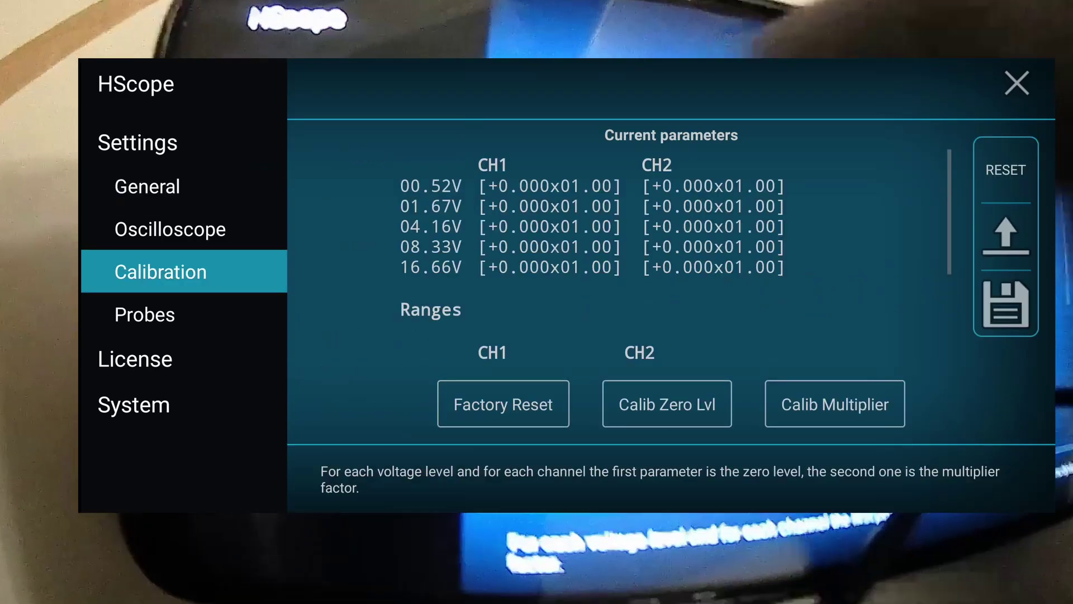
{"action": "left_click", "coordinate": [667, 404]}
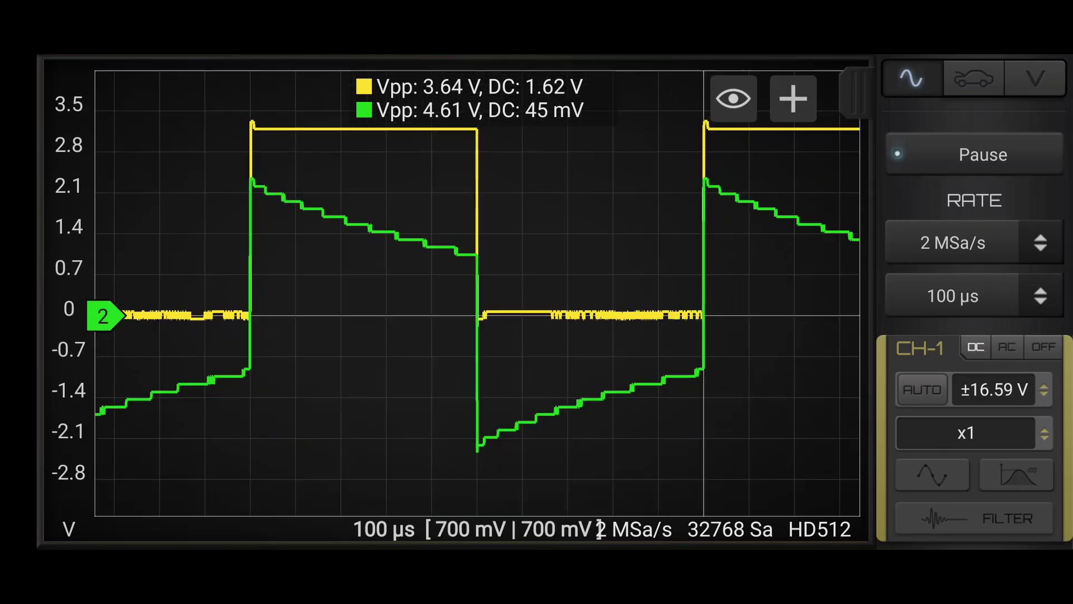
Step: Look through the oscilloscope controls from the CH-1 settings to the CH-2 and trigger sections
{"action": "scroll", "coordinate": [975, 302], "scroll_direction": "down", "scroll_amount": 10}
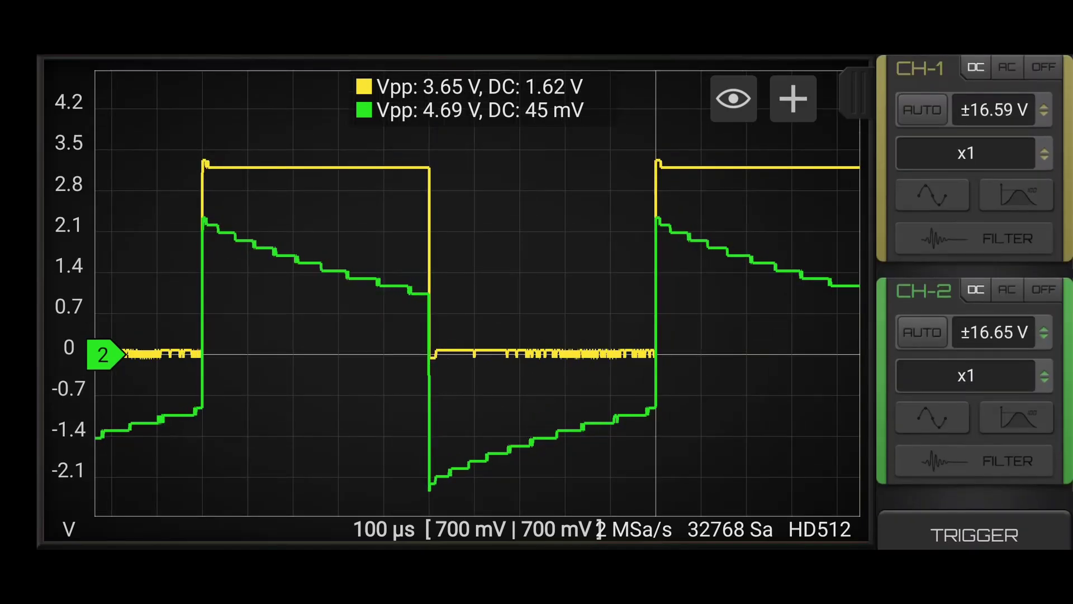